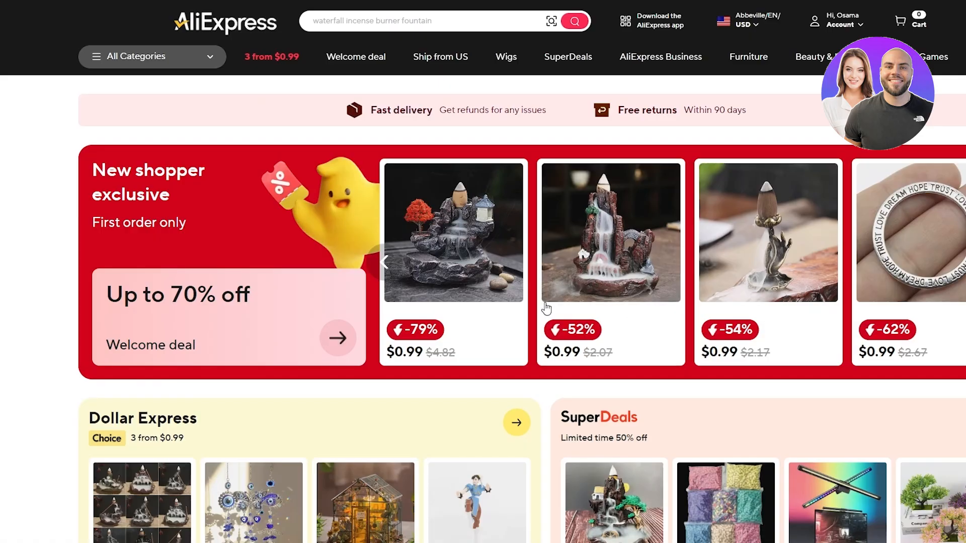
Step: Look through the deals, categories and recommended products on the AliExpress home page
scroll(43, 296, "down", 12)
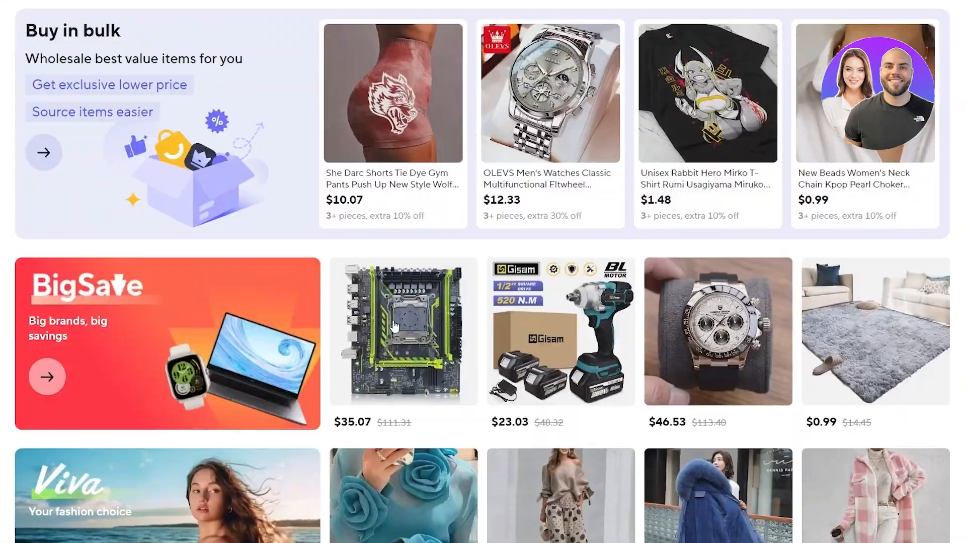
scroll(394, 327, "down", 15)
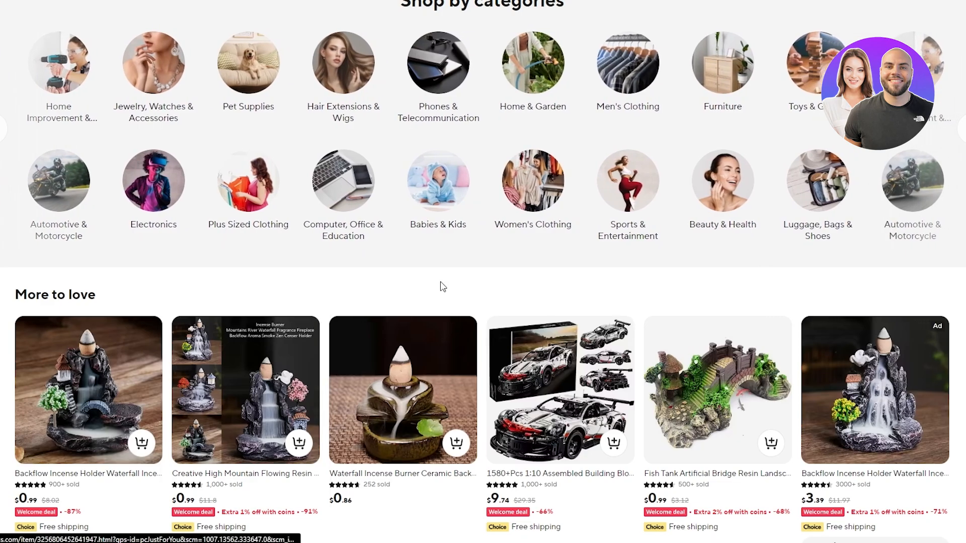
scroll(491, 280, "down", 6)
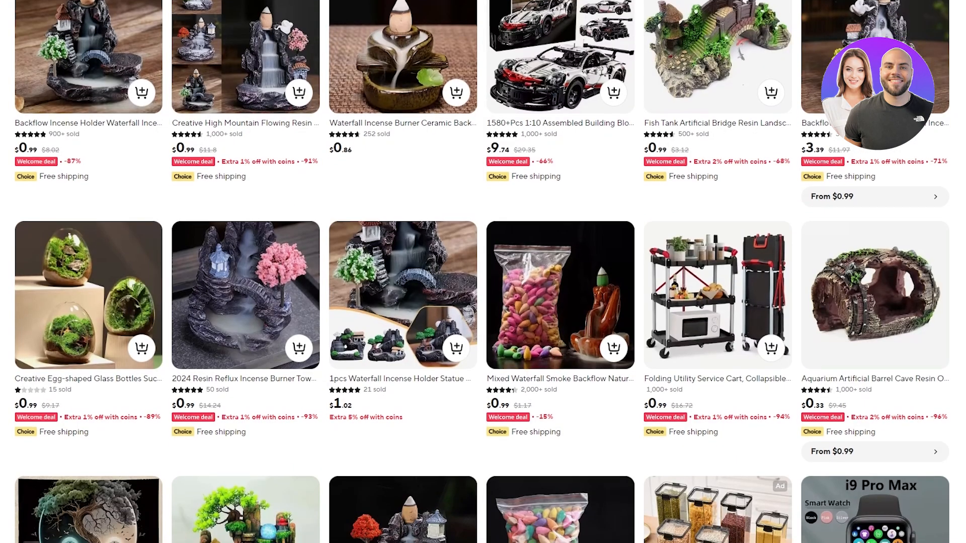
scroll(483, 272, "down", 5)
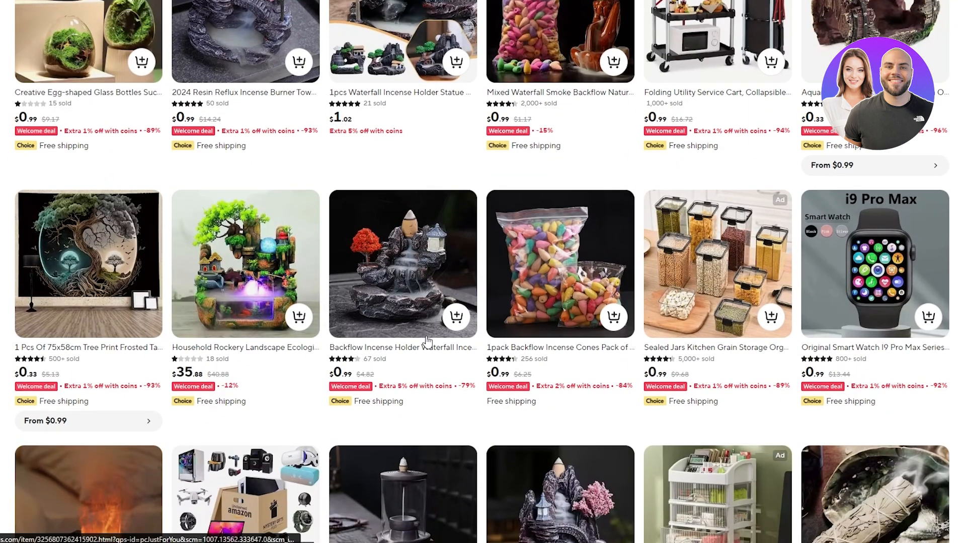
scroll(392, 302, "down", 8)
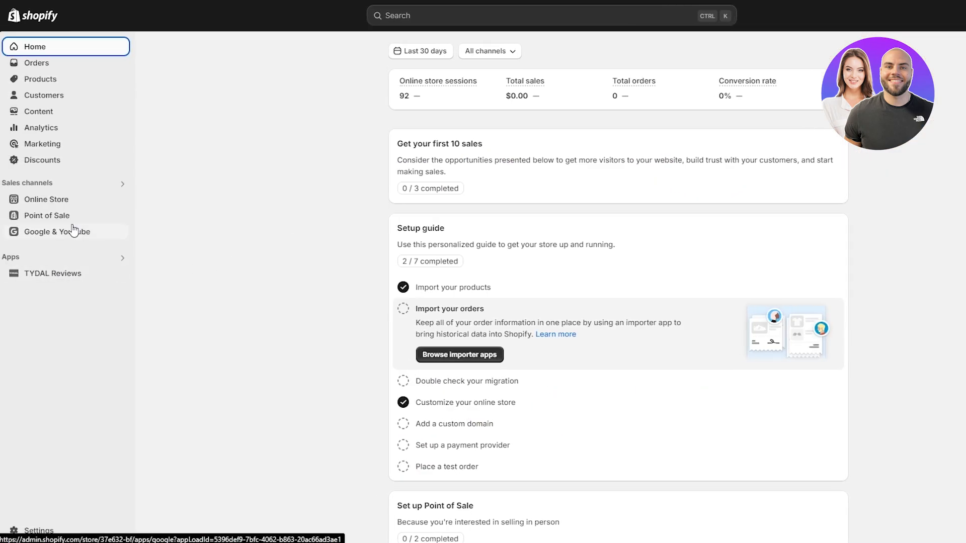
Step: Switch to the Shopify admin and search the Shopify App Store for "DESERS"
left_click(3, 259)
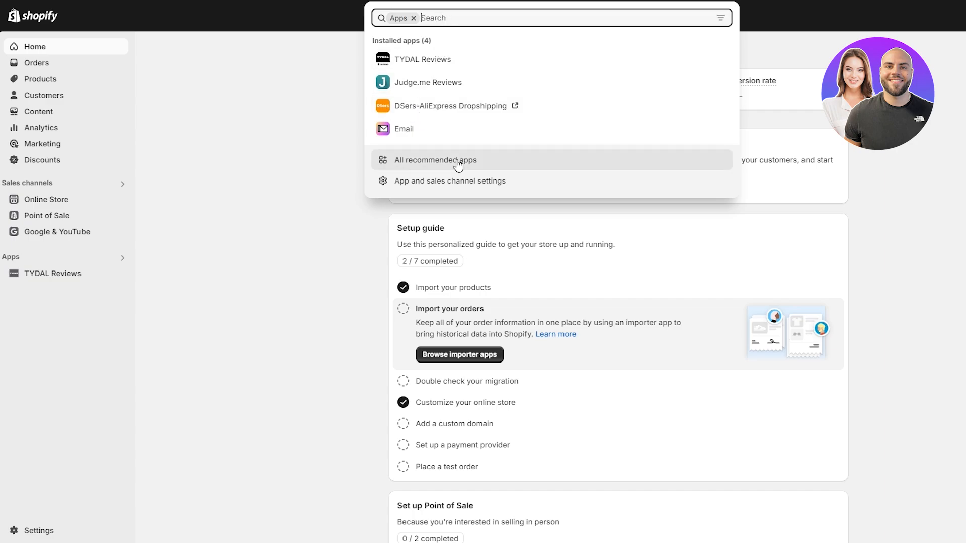
left_click(413, 17)
type("DSERS")
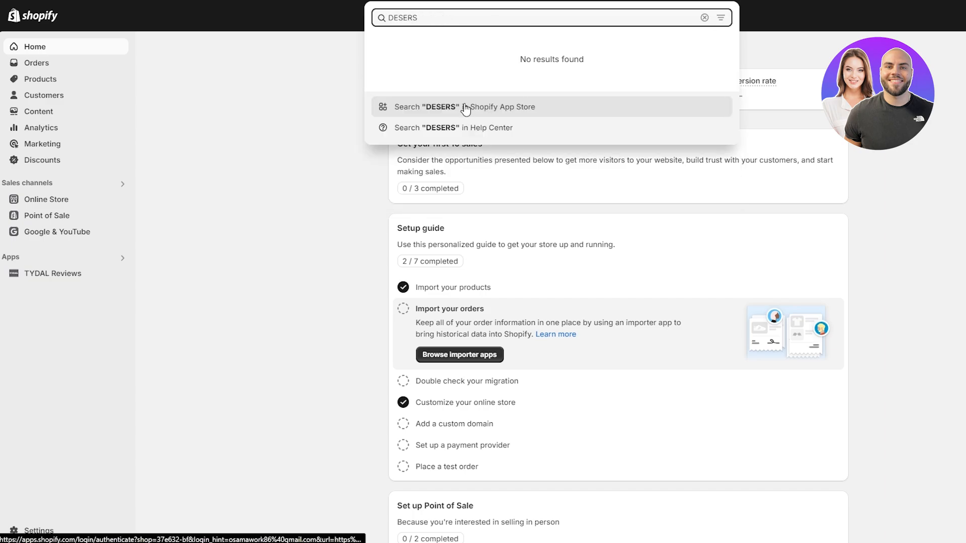
left_click(463, 103)
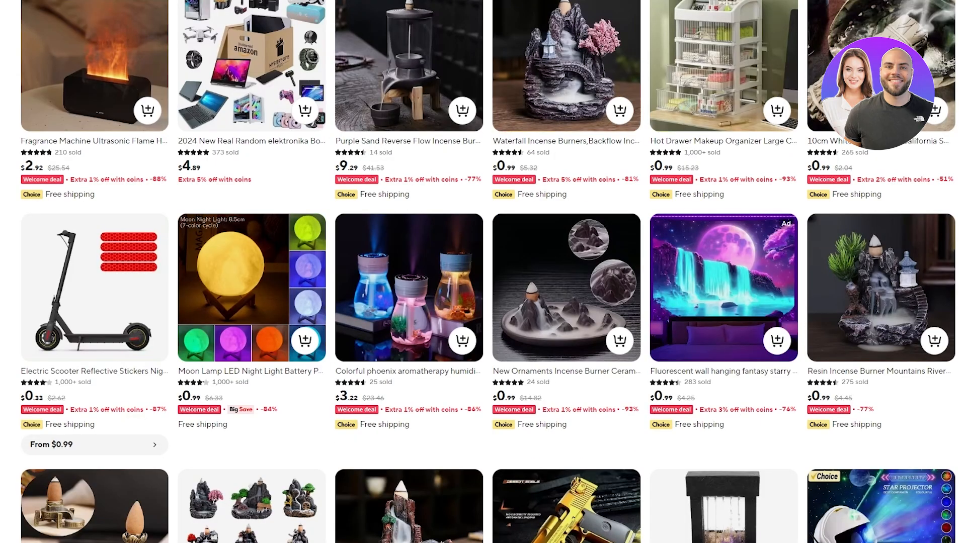
scroll(483, 272, "up", 15)
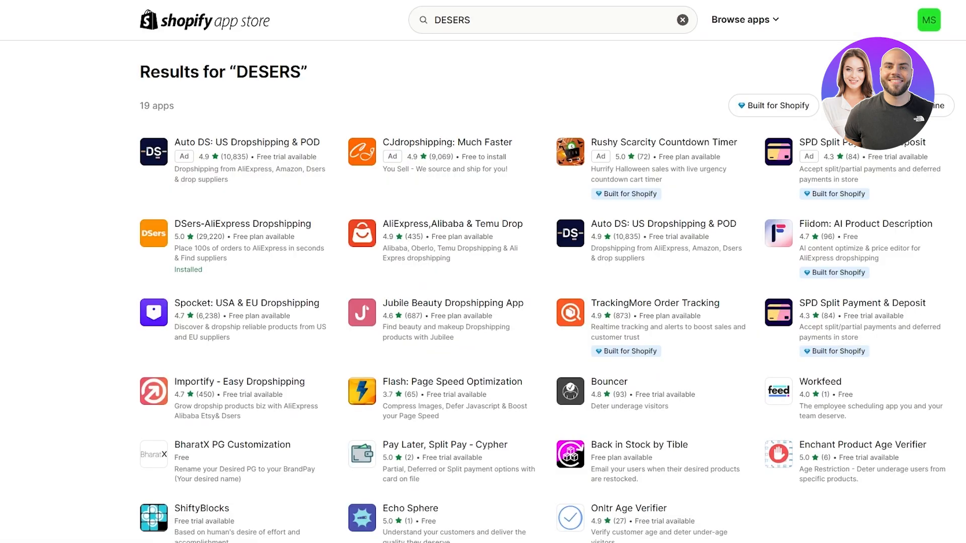
Step: Install the DSers-AliExpress Dropshipping app on the store and authorize it with the currently logged-in DSers account
left_click(243, 167)
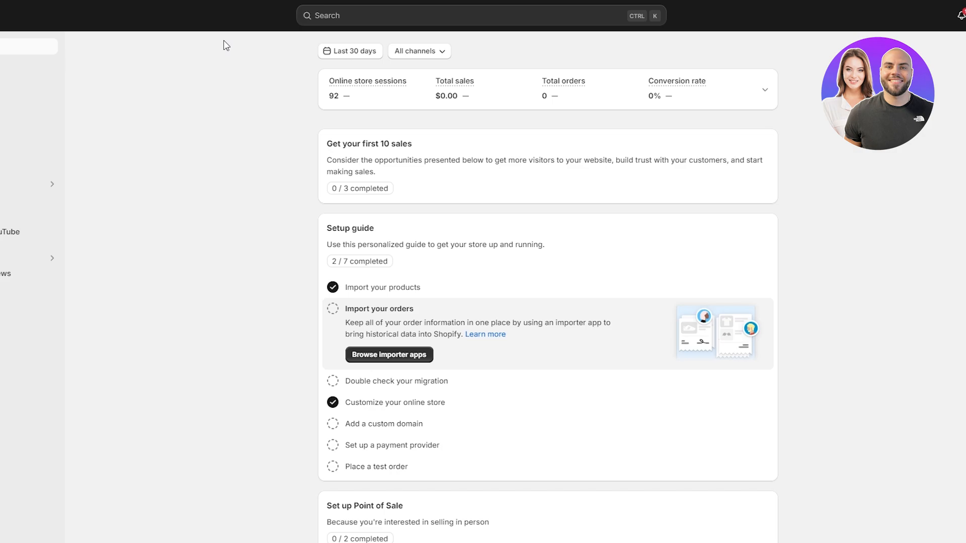
key("ctrl+k")
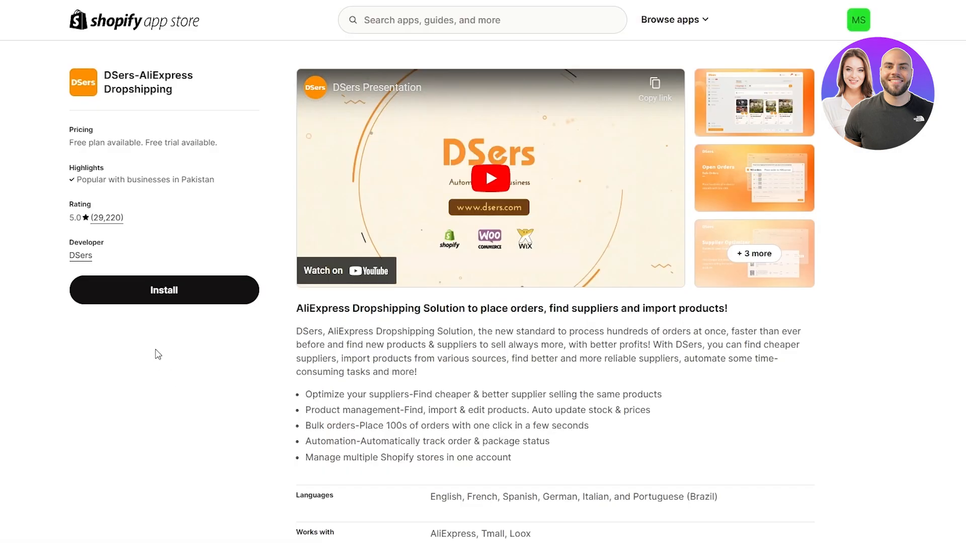
left_click(215, 297)
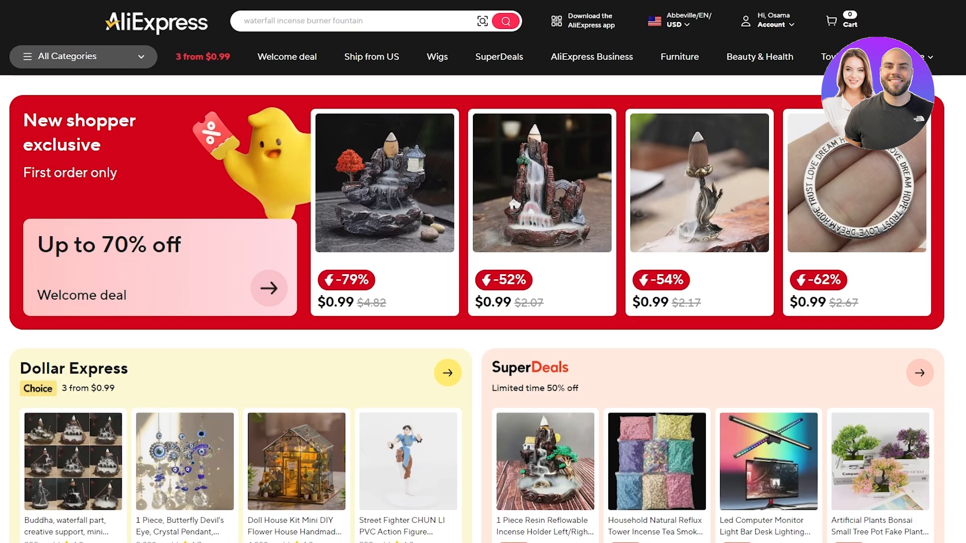
mouse_move(790, 32)
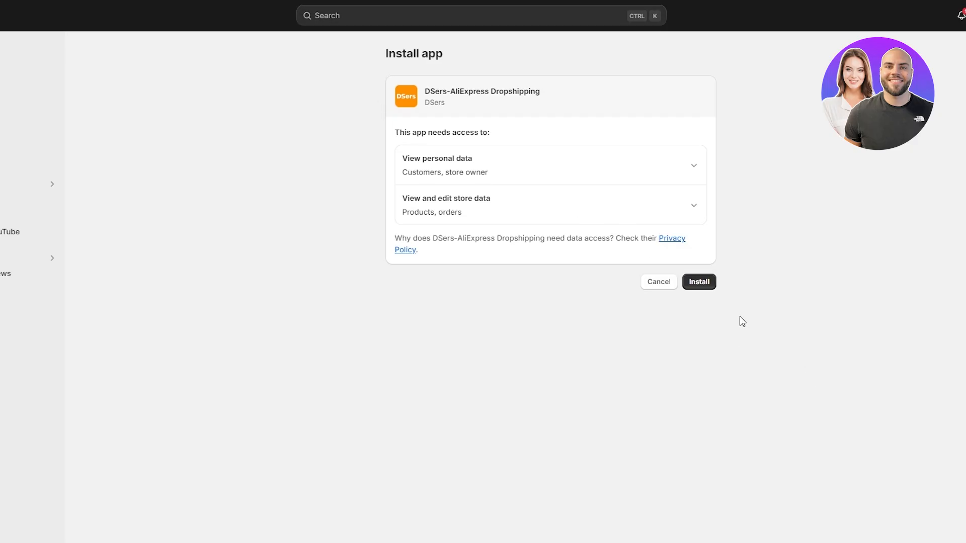
left_click(709, 285)
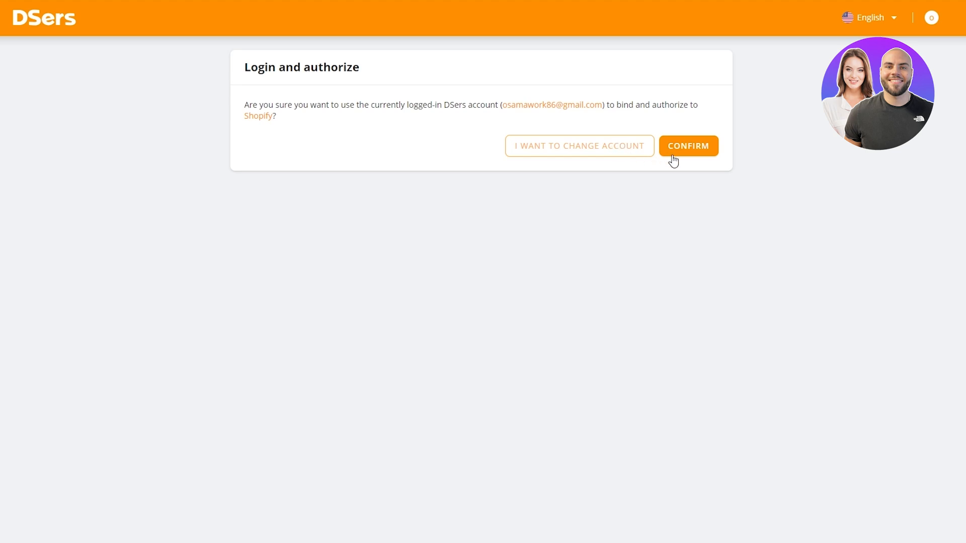
left_click(691, 154)
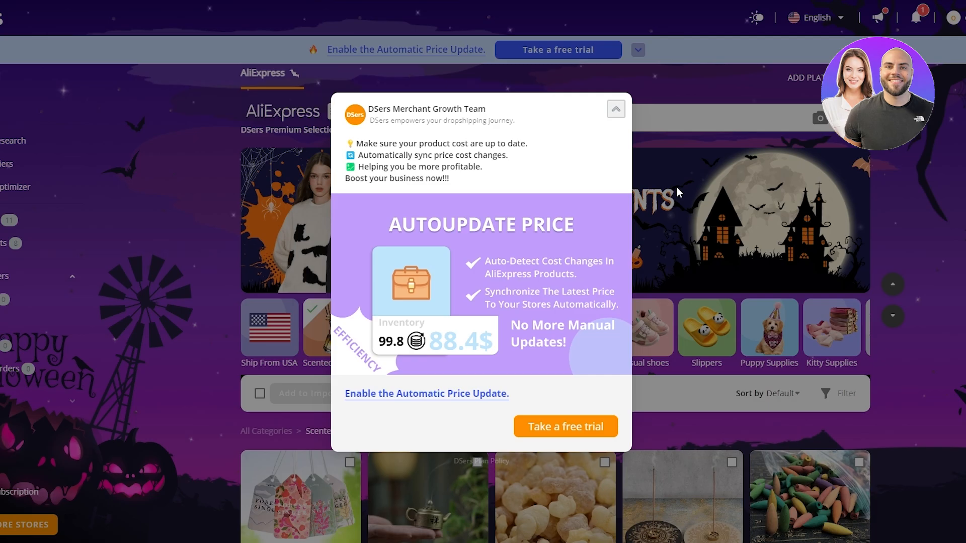
Step: Dismiss the automatic price update offer, the TikTok trending promotion and the abnormal stores authorization notice
left_click(616, 110)
scroll(642, 295, "down", 5)
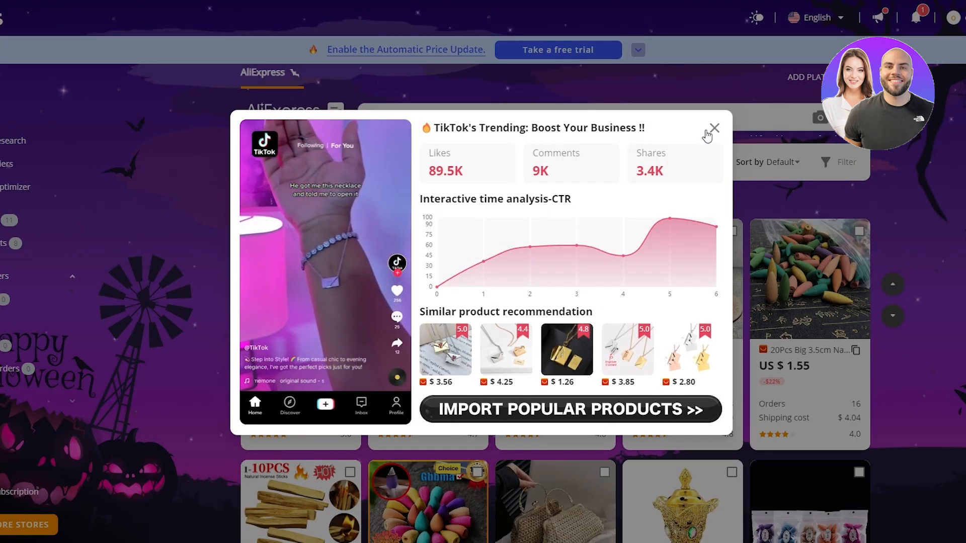
left_click(715, 130)
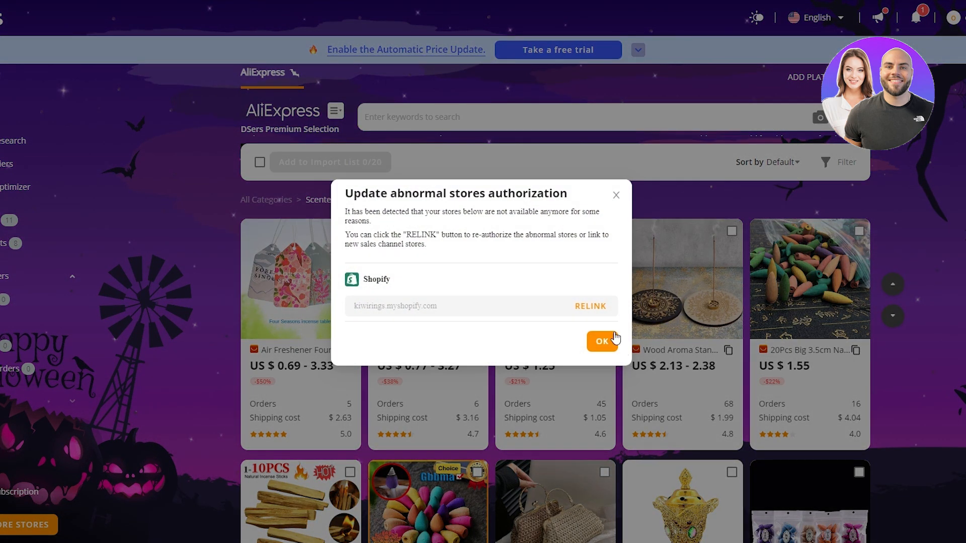
left_click(616, 196)
Step: Examine the prices, orders, shipping costs and ratings of the Scented Products listed in DSers
scroll(447, 283, "down", 7)
scroll(175, 260, "up", 10)
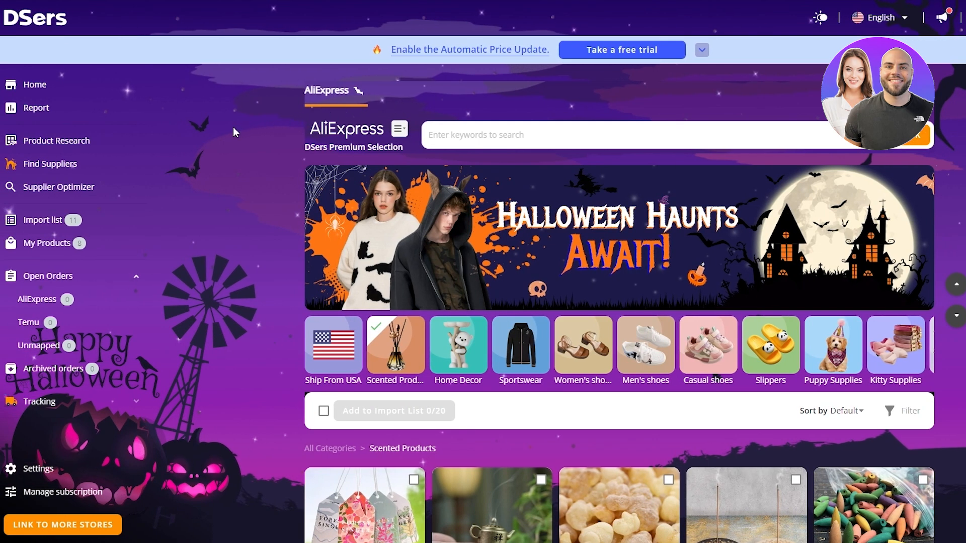
scroll(751, 324, "down", 8)
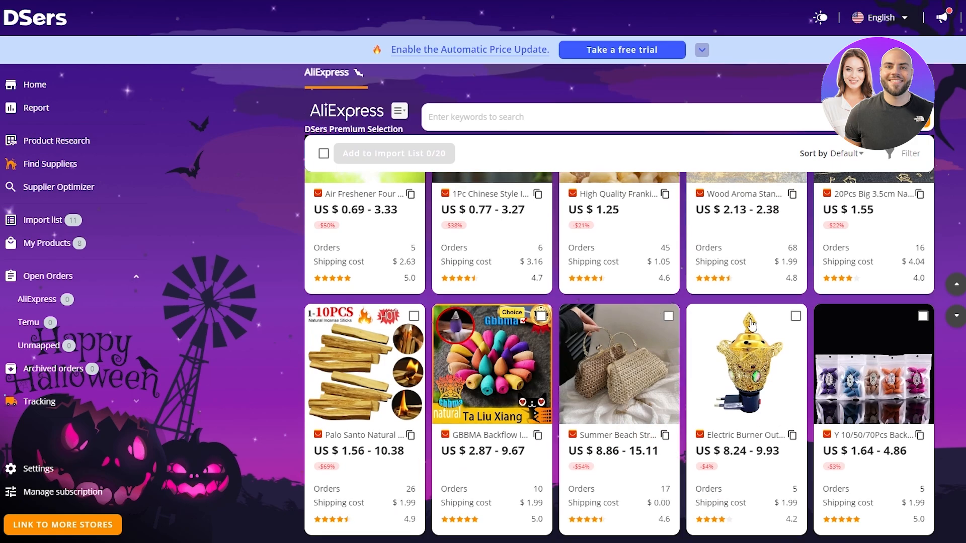
scroll(751, 324, "down", 8)
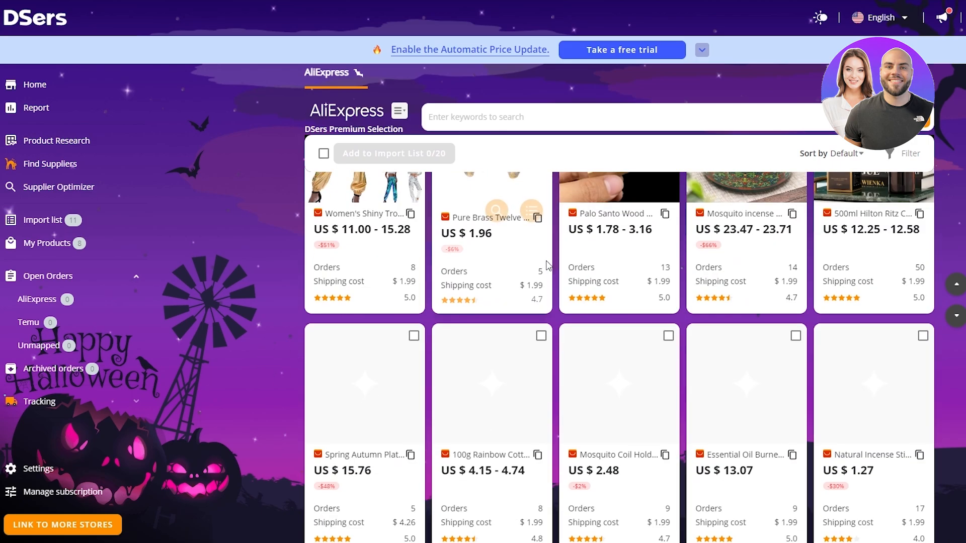
scroll(553, 271, "down", 2)
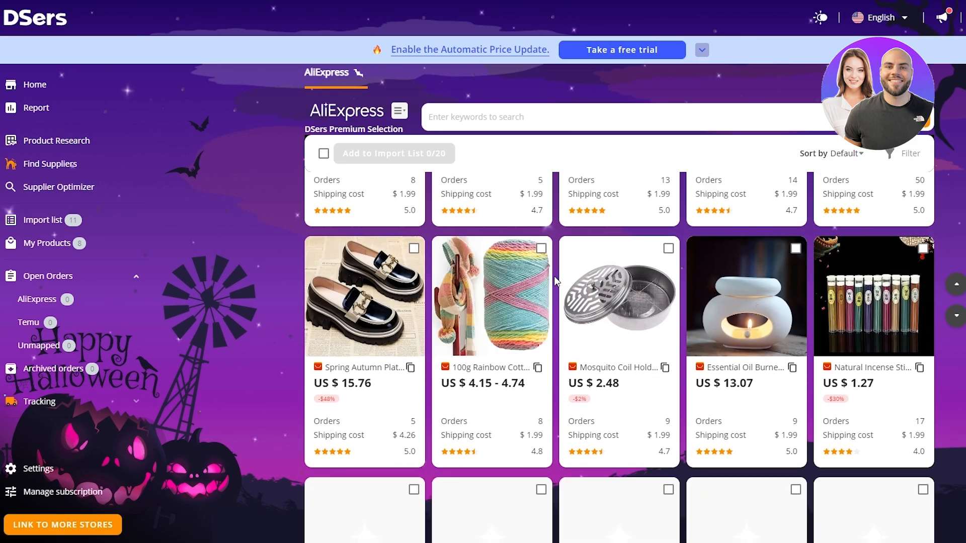
scroll(556, 281, "down", 10)
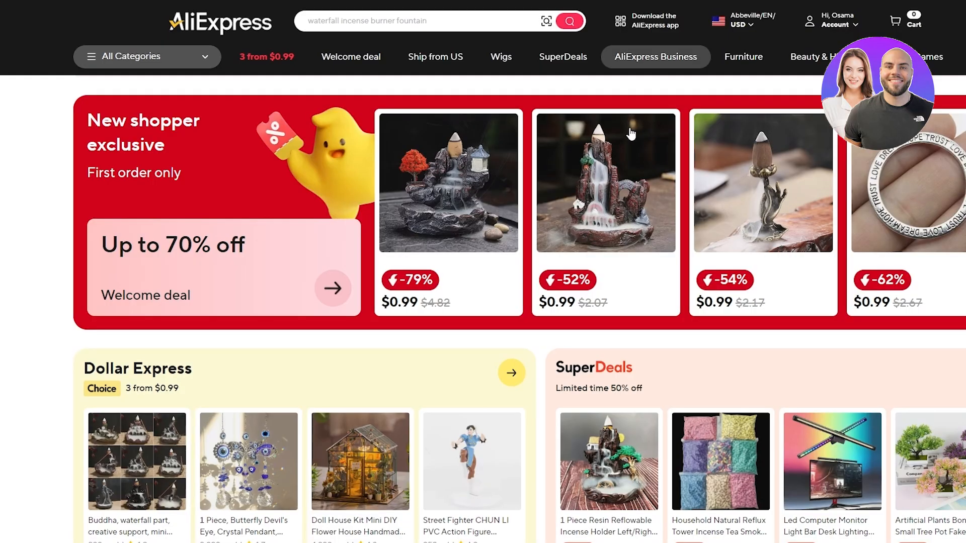
Step: Switch to AliExpress, open the off-shoulder polka dot two-piece women's suit from the Viva fashion deals, and copy its product link
scroll(579, 281, "down", 10)
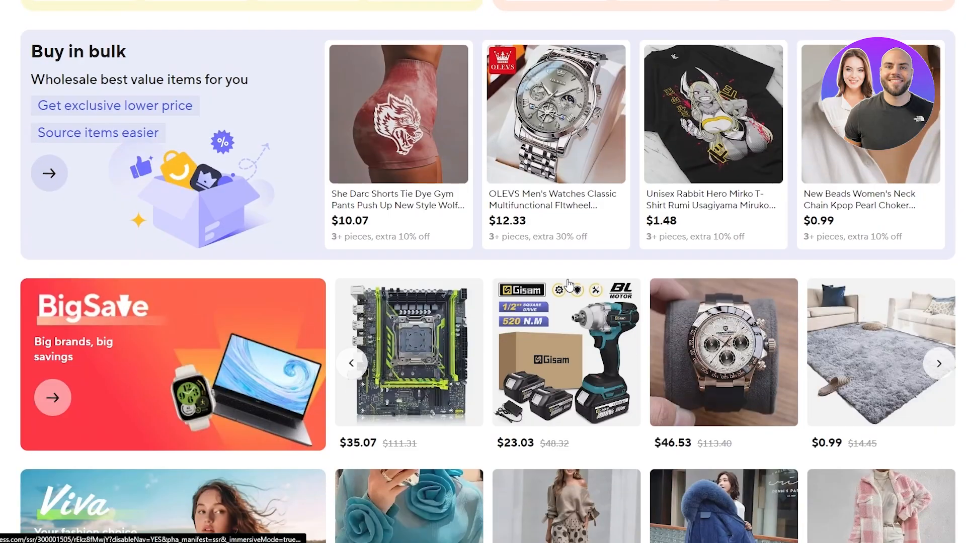
scroll(568, 285, "down", 5)
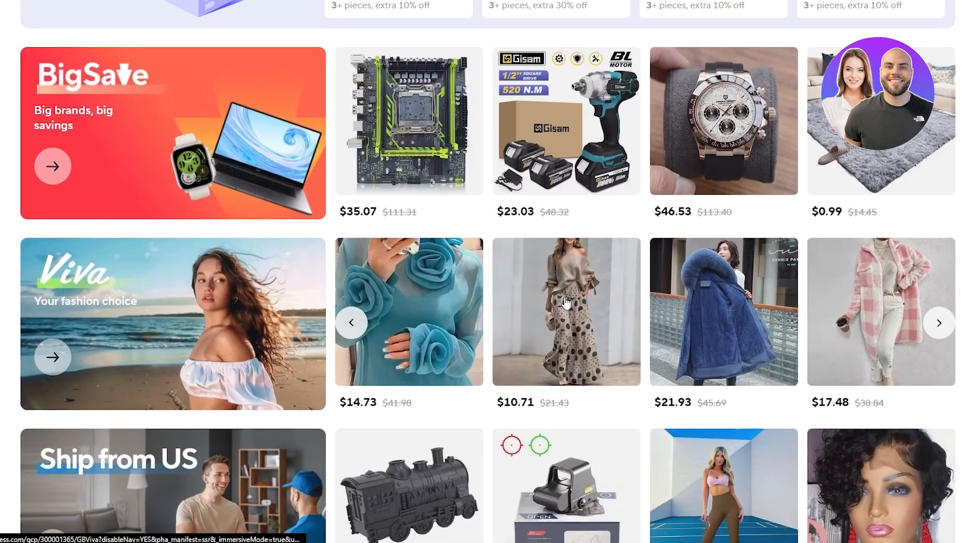
left_click(565, 301)
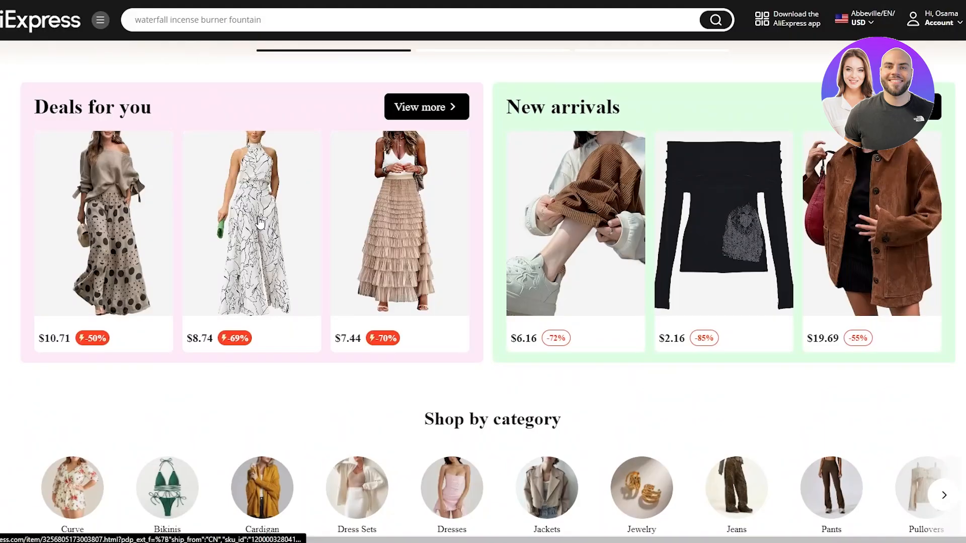
left_click(136, 255)
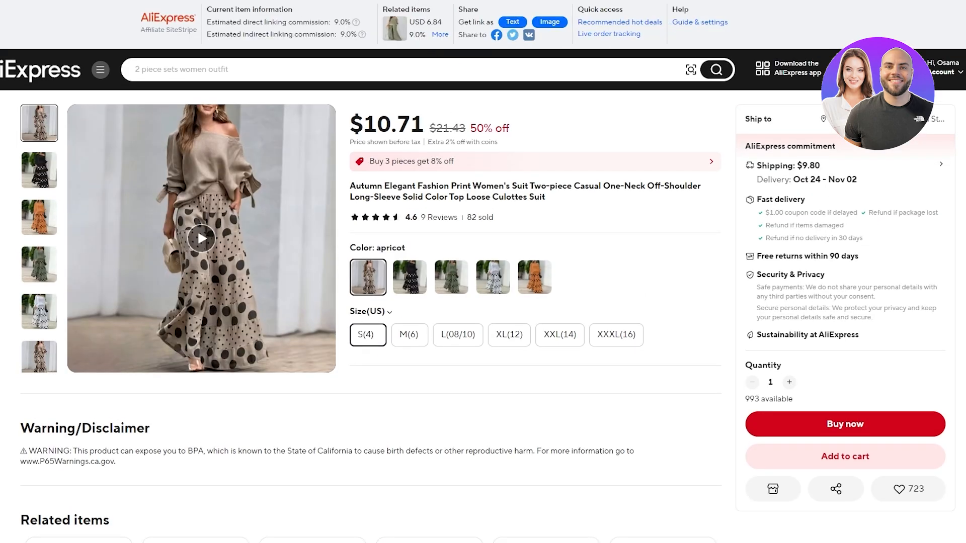
right_click(407, 0)
left_click(469, 87)
Step: Return to DSers and search the Supplier Optimizer for matching products using the copied AliExpress product link
key("ctrl+Tab")
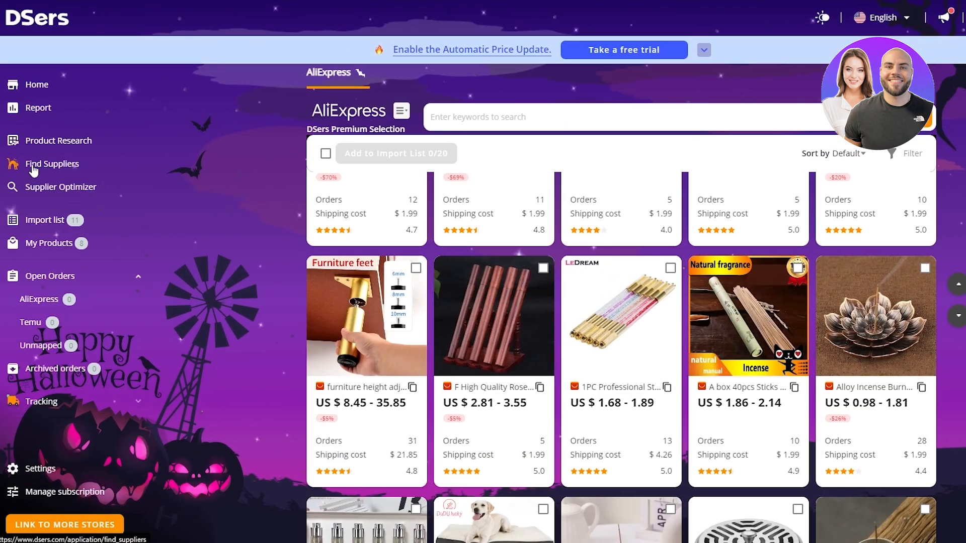
left_click(51, 190)
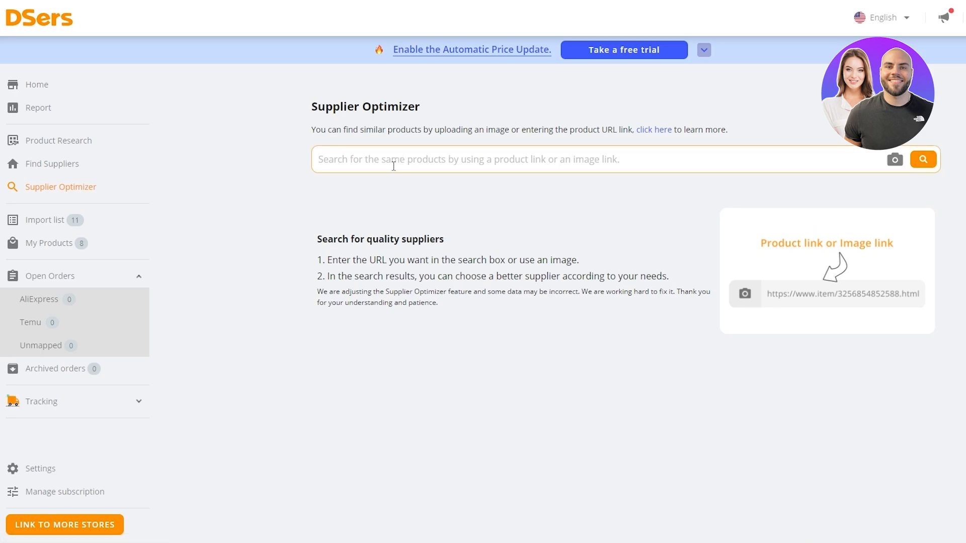
right_click(479, 158)
left_click(571, 261)
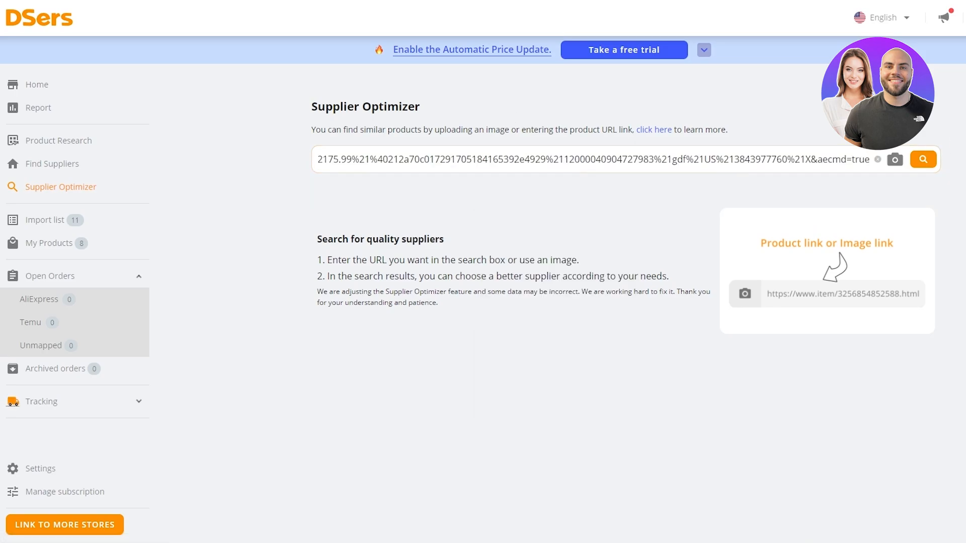
left_click(924, 159)
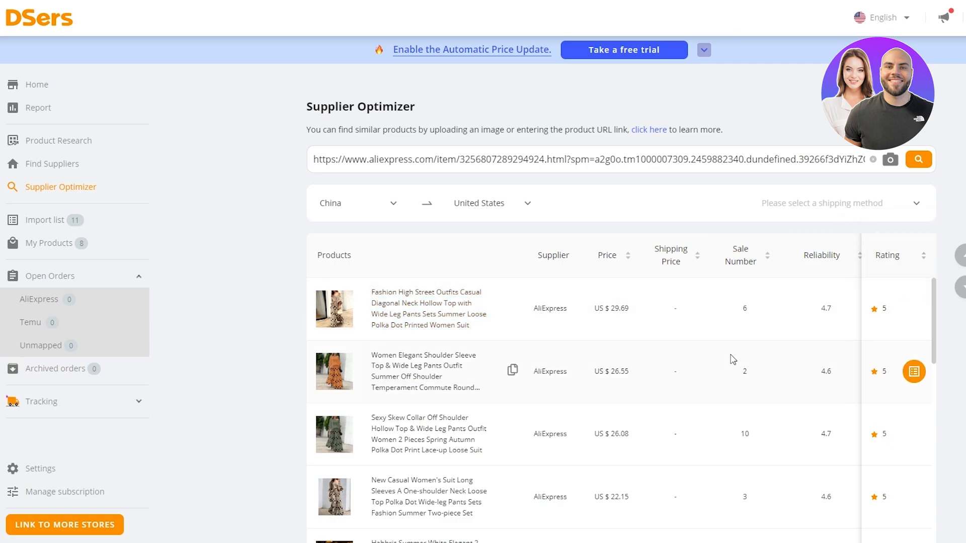
Step: Review the suppliers found for the suit and sort them by sale number, highest first
scroll(731, 362, "down", 3)
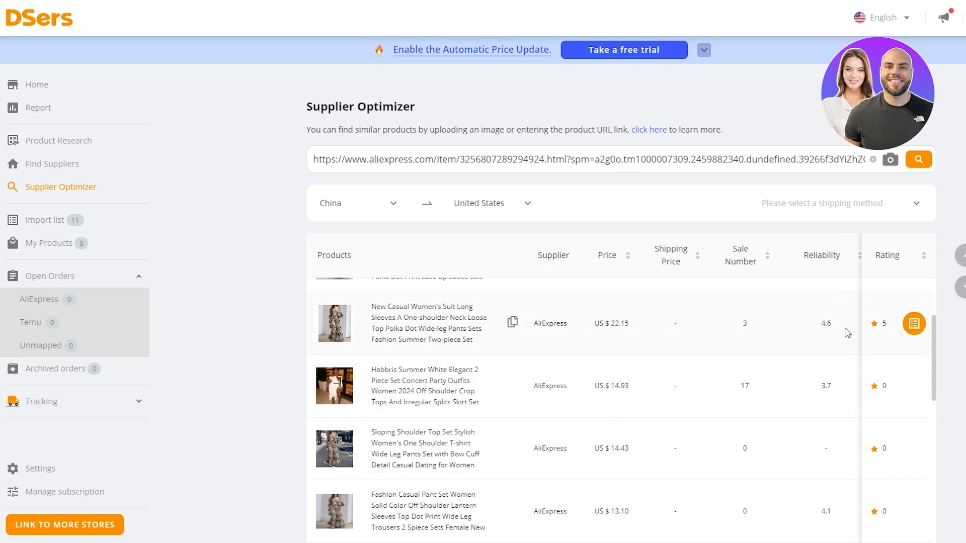
scroll(847, 334, "up", 3)
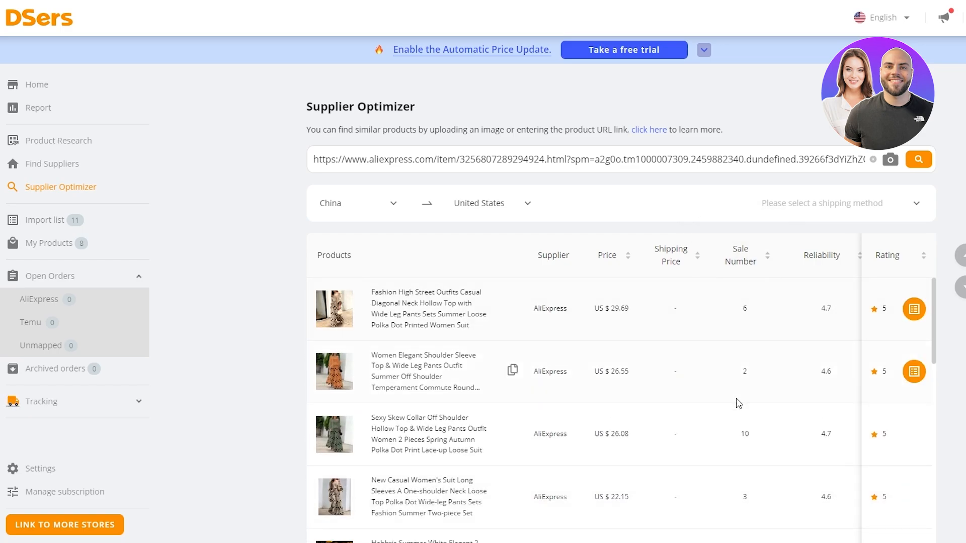
scroll(859, 478, "down", 15)
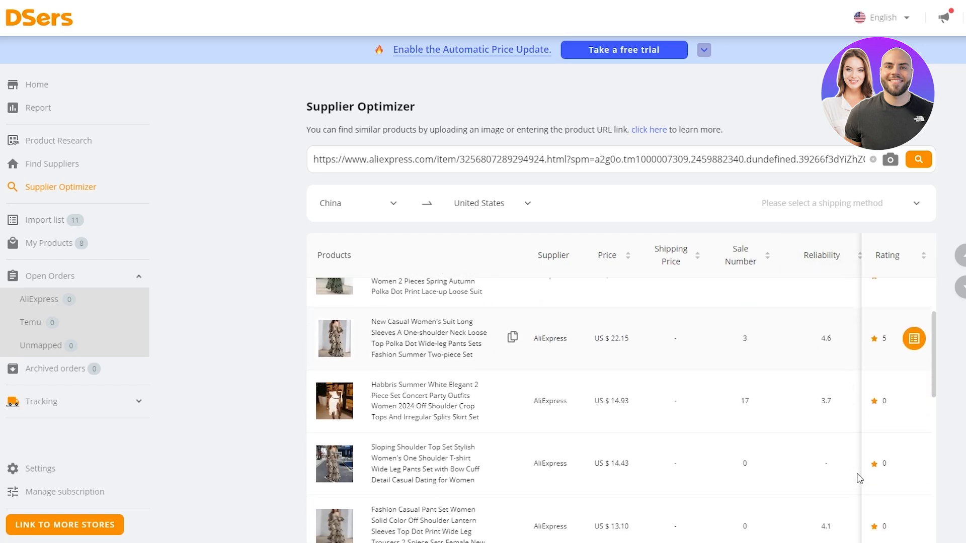
scroll(856, 473, "down", 5)
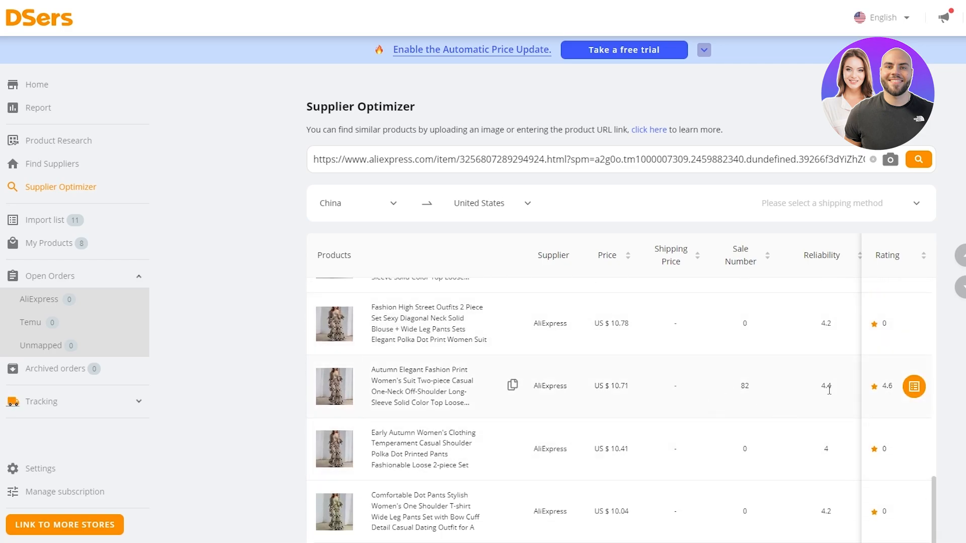
left_click(756, 239)
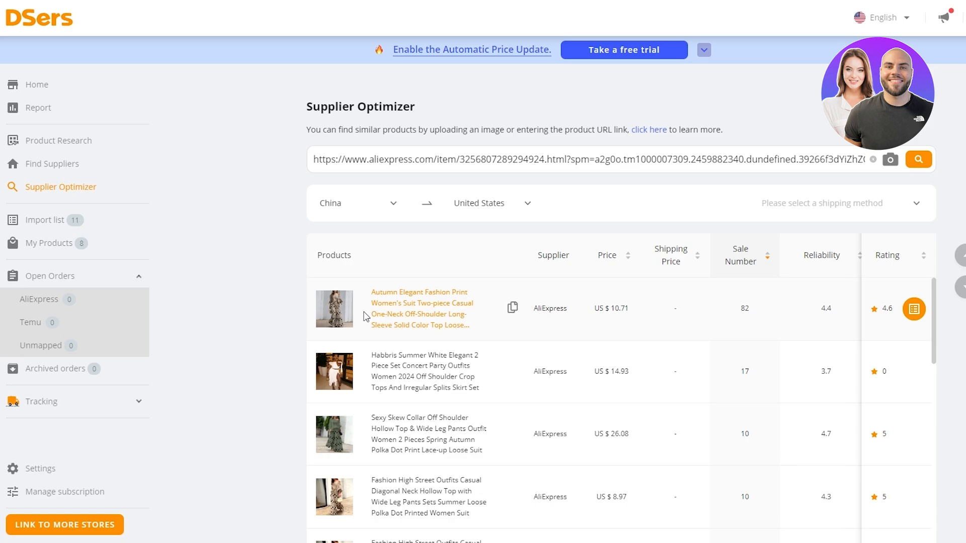
Step: Import the Autumn Elegant Fashion Print Women's Suit, the supplier with the highest sale number, and open the import list
left_click(409, 315)
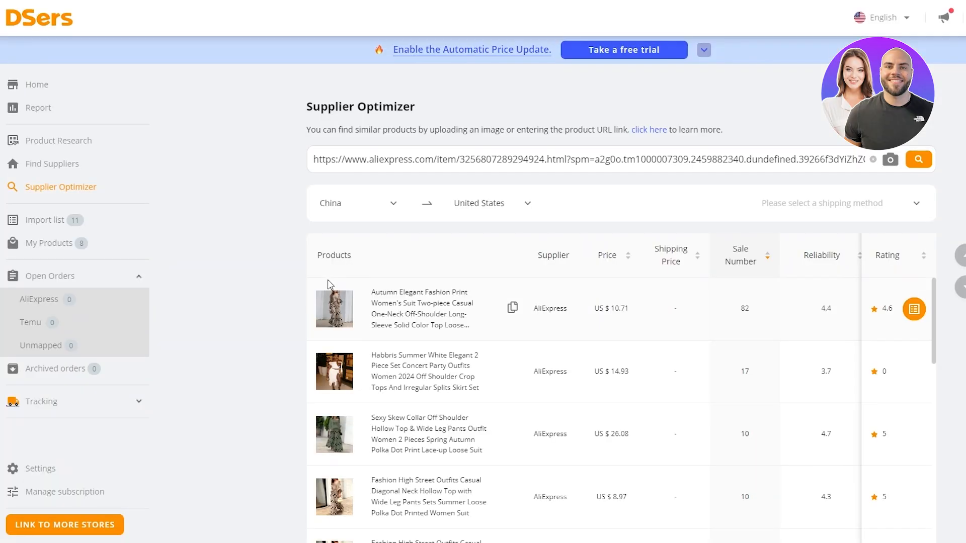
left_click(915, 311)
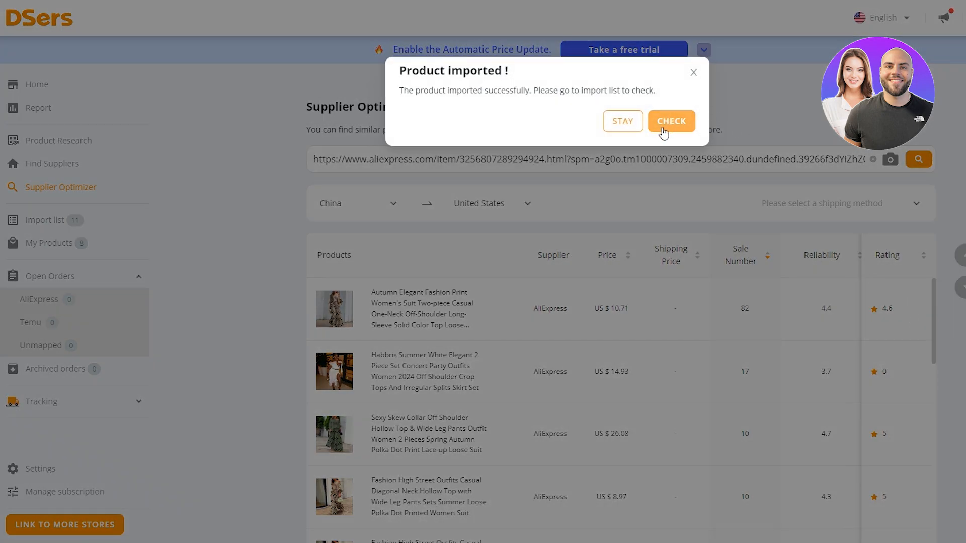
left_click(671, 122)
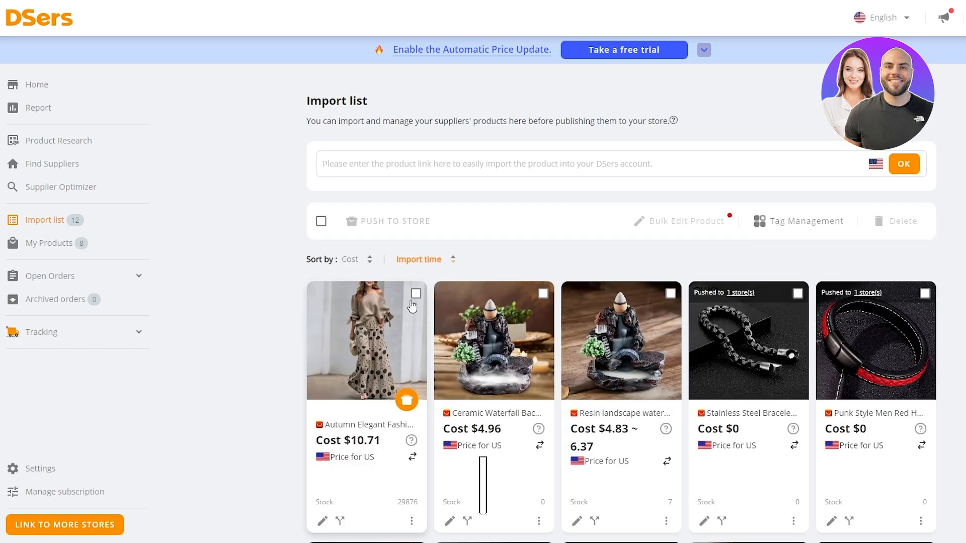
Step: Start pushing the imported Autumn Elegant suit to a store and select the store 37e632-bf
scroll(365, 369, "down", 2)
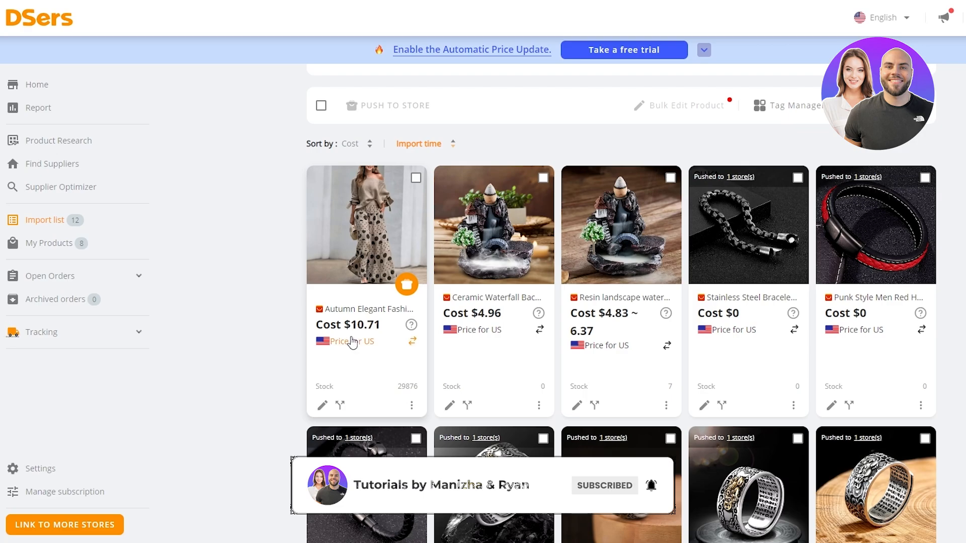
left_click(405, 290)
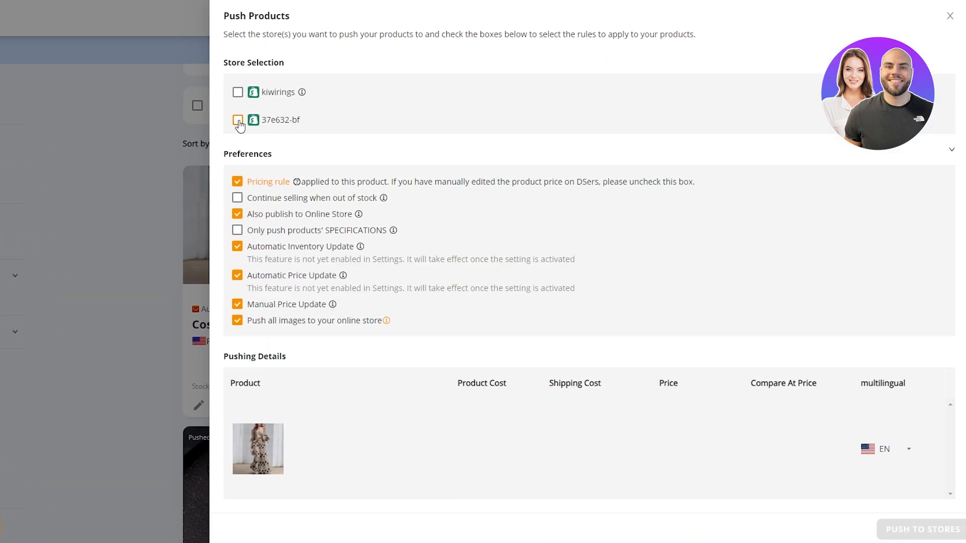
left_click(238, 120)
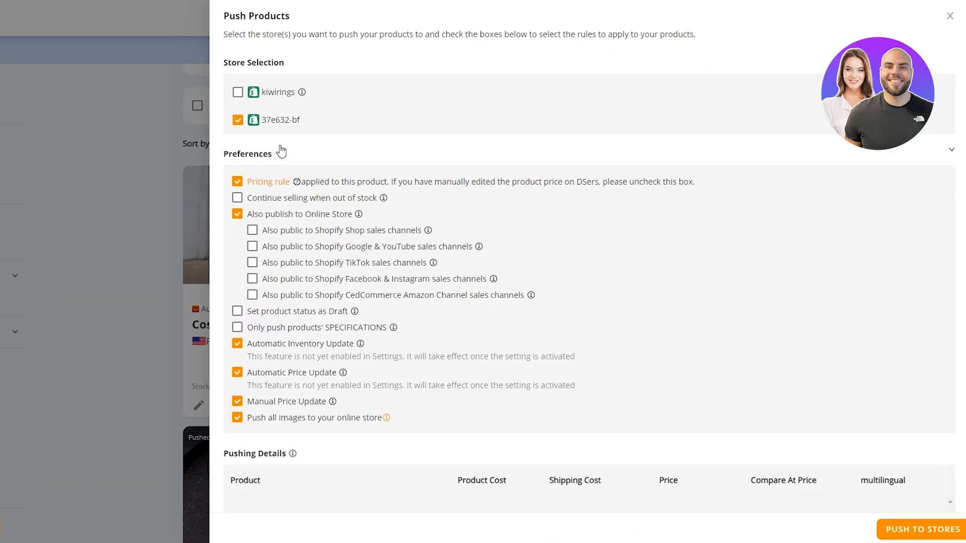
Step: Disable Automatic Inventory Update and Automatic Price Update, and publish to the Shop, Google & YouTube, TikTok, Facebook & Instagram and CedCommerce Amazon channels
left_click_drag(236, 160, 271, 165)
left_click(271, 164)
left_click(257, 377)
left_click(297, 232)
double_click(310, 247)
left_click(316, 250)
left_click(315, 263)
left_click(315, 280)
left_click(315, 296)
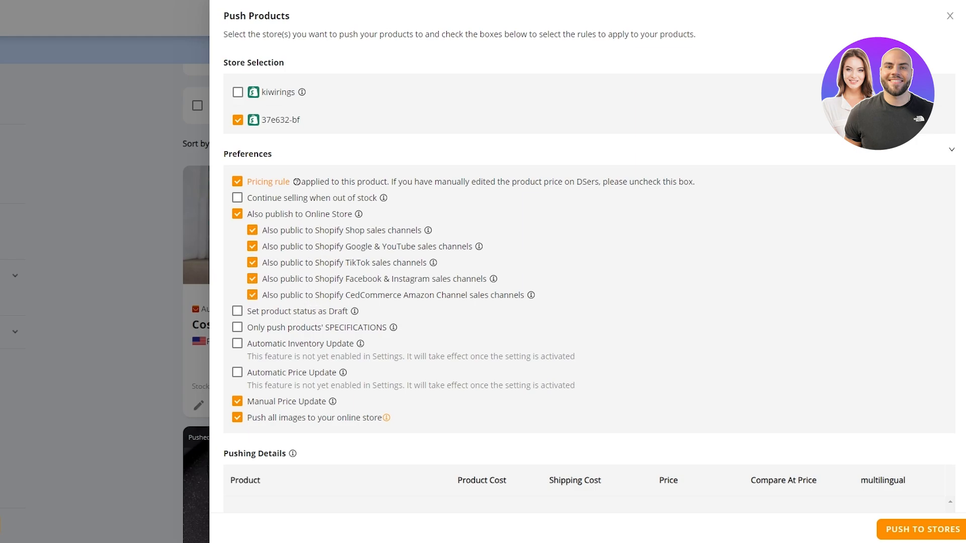
Step: Check the suit's pushing details and push it to the selected store
scroll(917, 534, "down", 5)
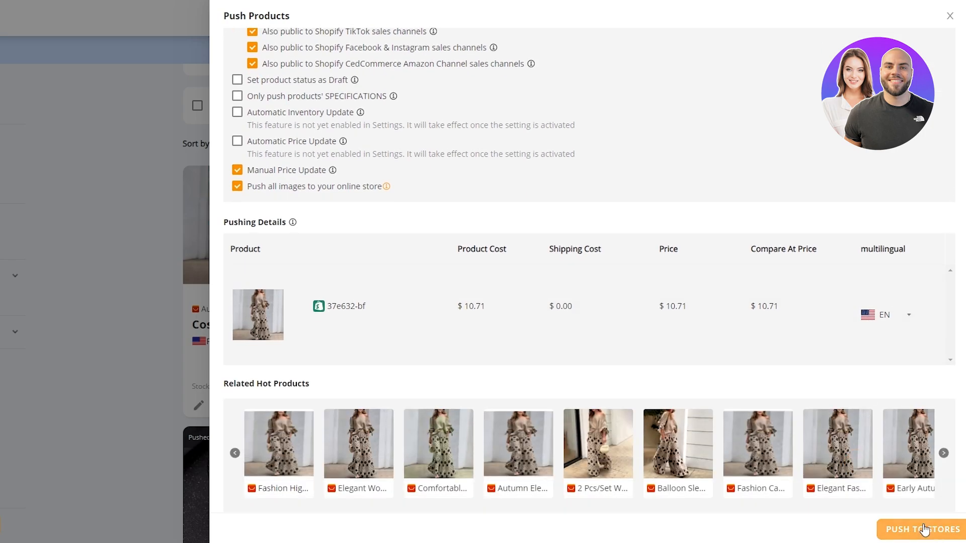
scroll(632, 340, "down", 1)
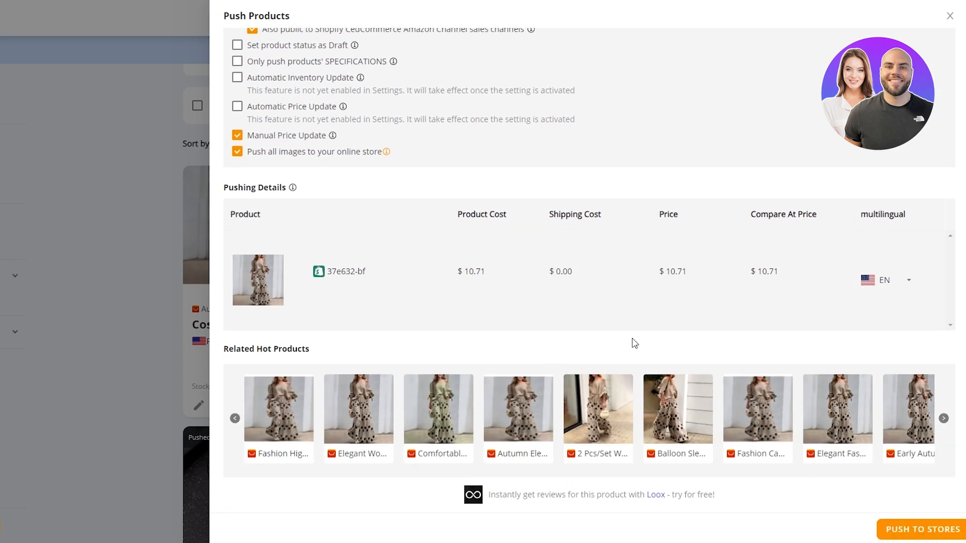
left_click(912, 537)
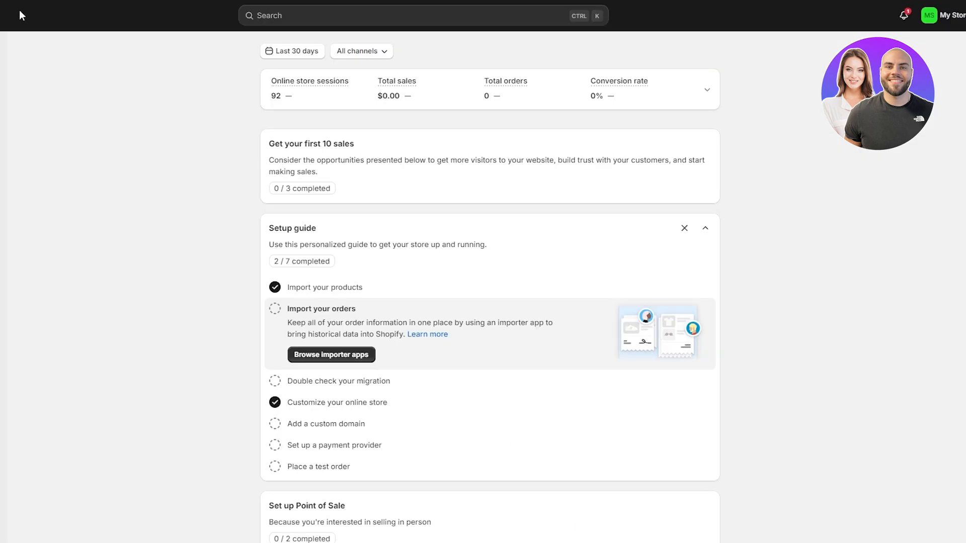
Step: Switch to the Shopify admin and open the Autumn Elegant Fashion Print Women's Suit from the product list
left_click(83, 81)
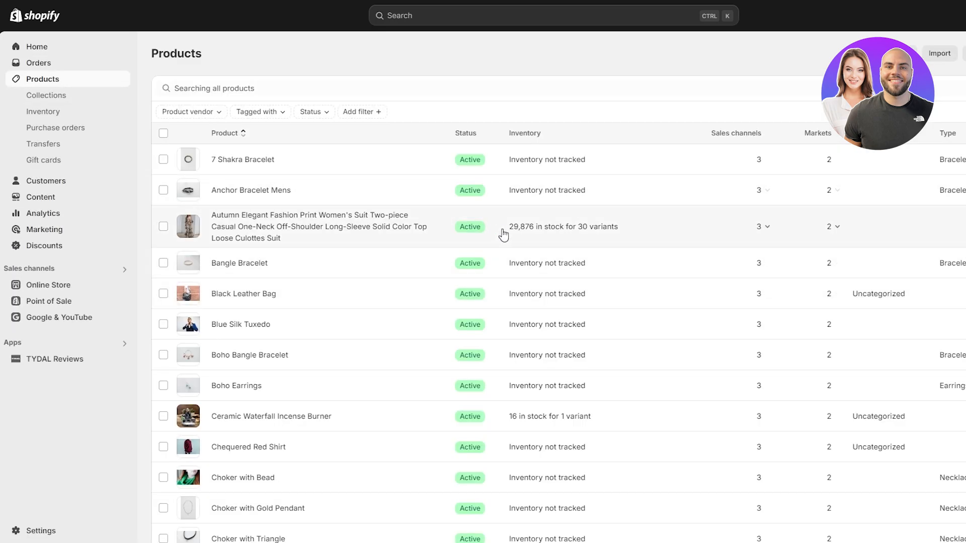
left_click(320, 232)
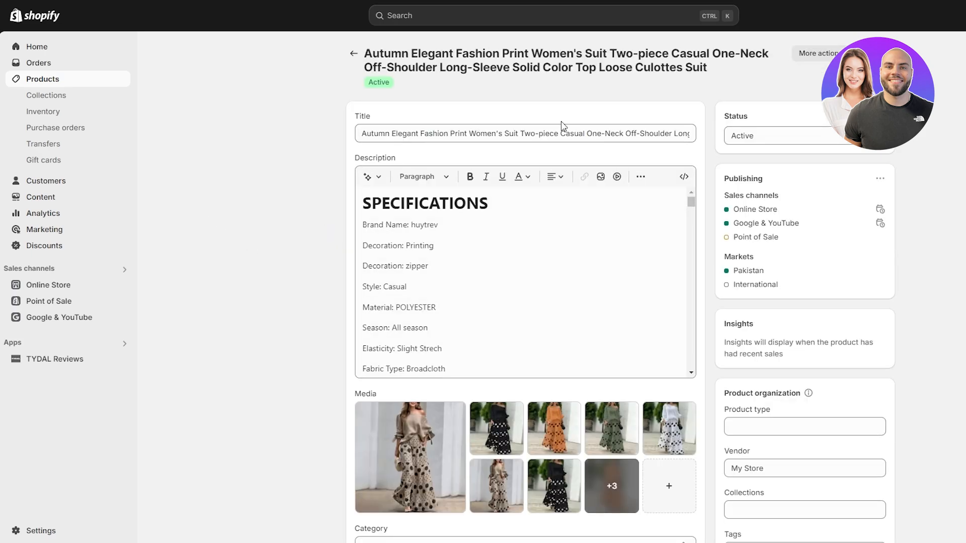
Step: Examine the suit's description, media, color and size variants, prices and search engine listing
scroll(496, 297, "down", 10)
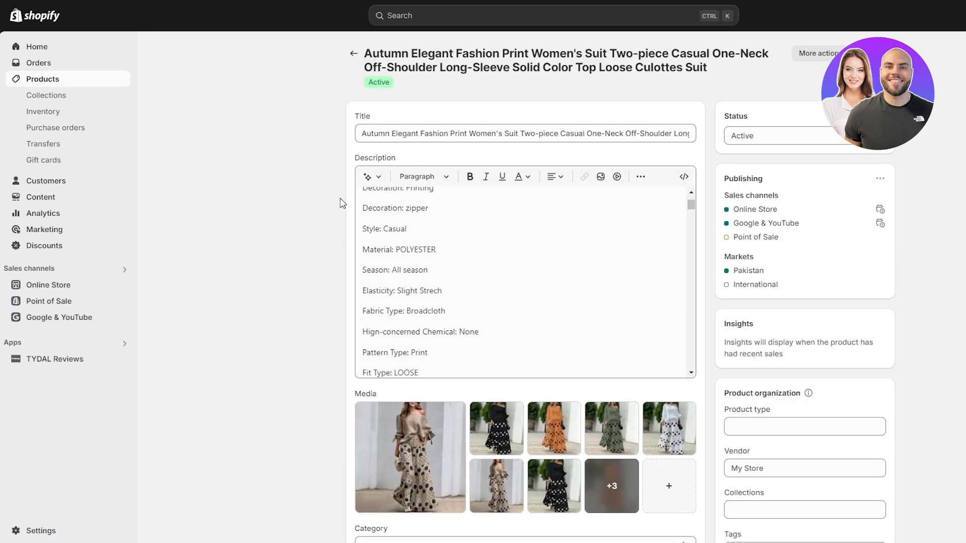
scroll(246, 207, "down", 3)
scroll(408, 212, "down", 10)
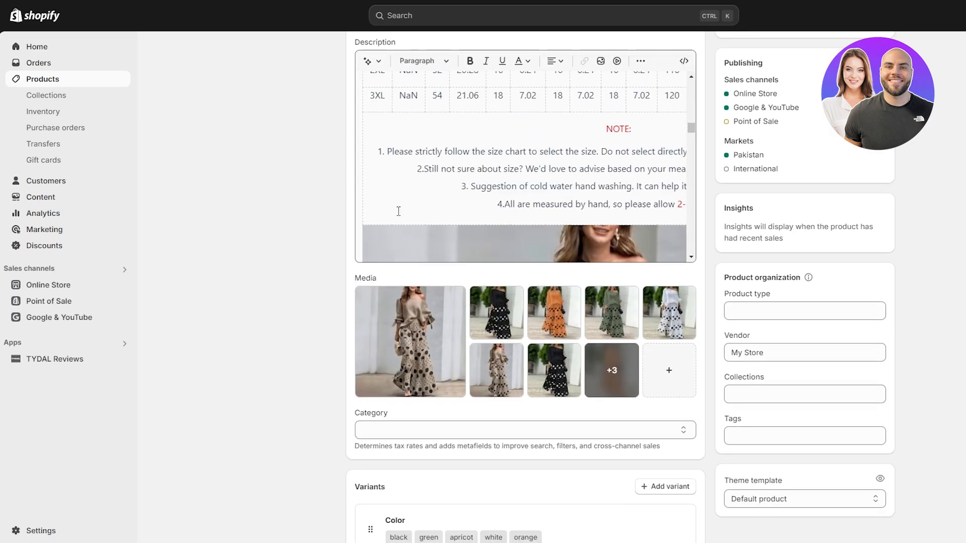
scroll(465, 199, "down", 3)
scroll(360, 276, "down", 7)
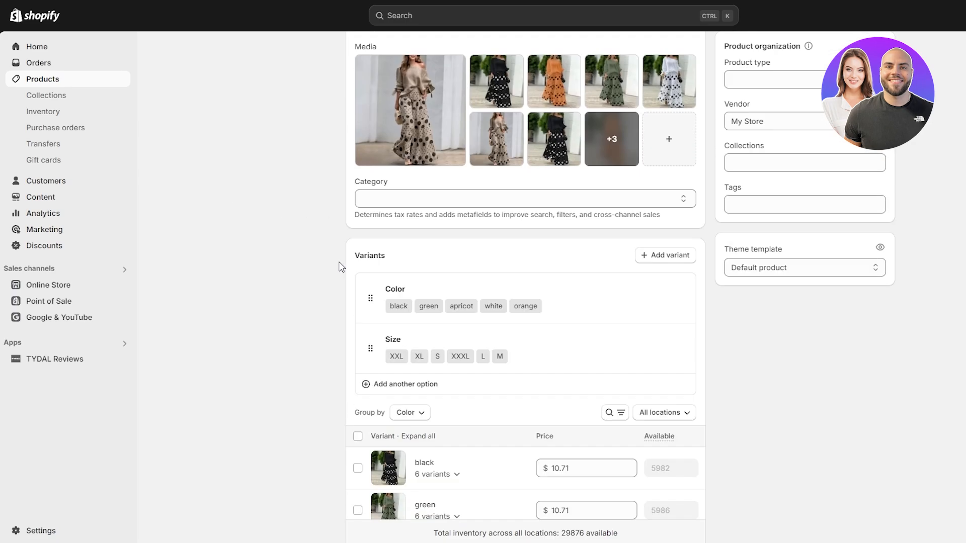
scroll(433, 237, "down", 2)
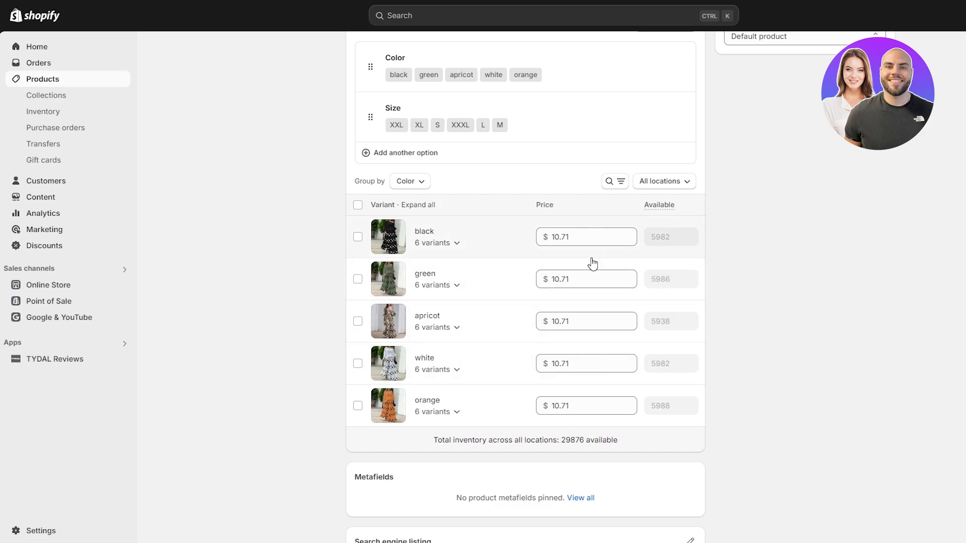
scroll(572, 403, "down", 4)
scroll(528, 399, "up", 5)
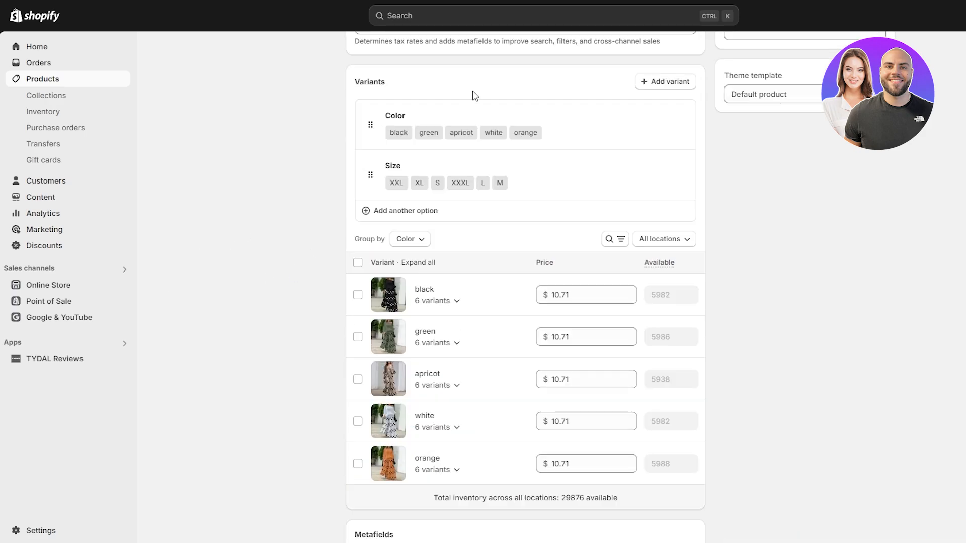
scroll(594, 302, "up", 2)
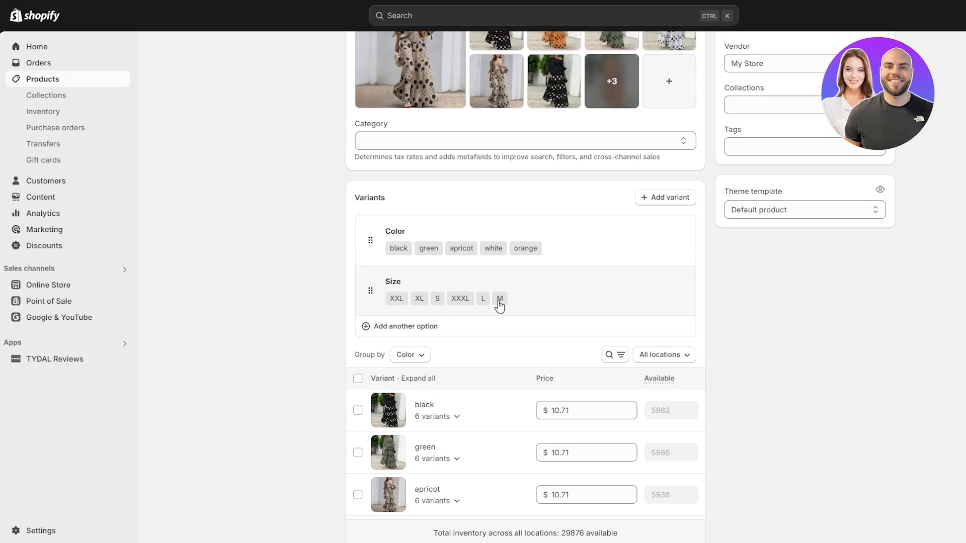
scroll(523, 312, "down", 6)
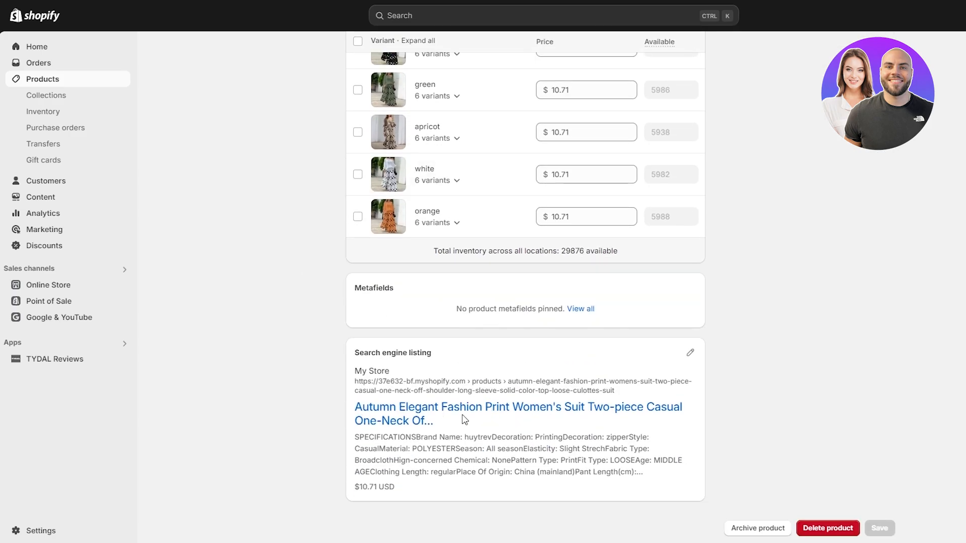
scroll(464, 419, "up", 15)
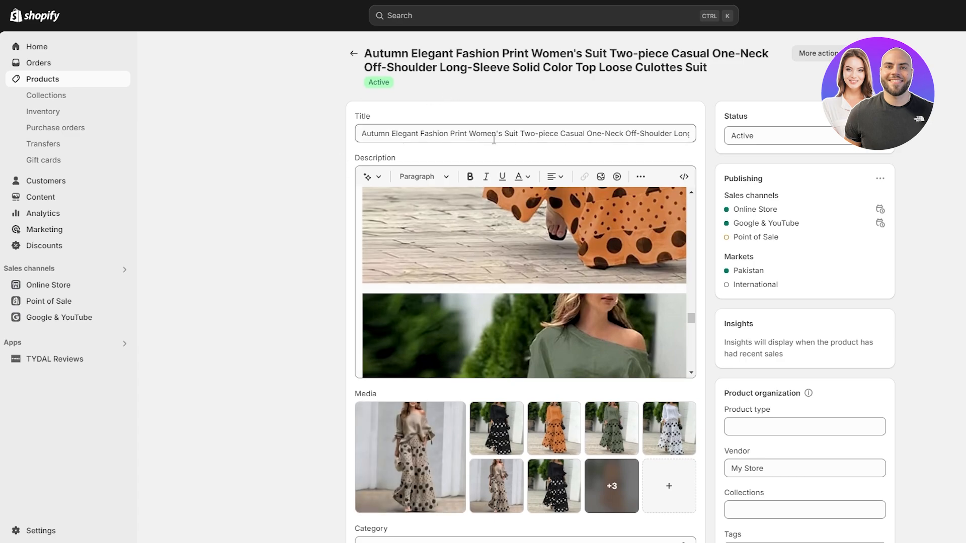
Step: Shorten the product title to "Women's Two-piece Casual Culottes Suit", save the product, and look over the updated listing
left_click_drag(639, 138, 566, 140)
left_click(647, 139)
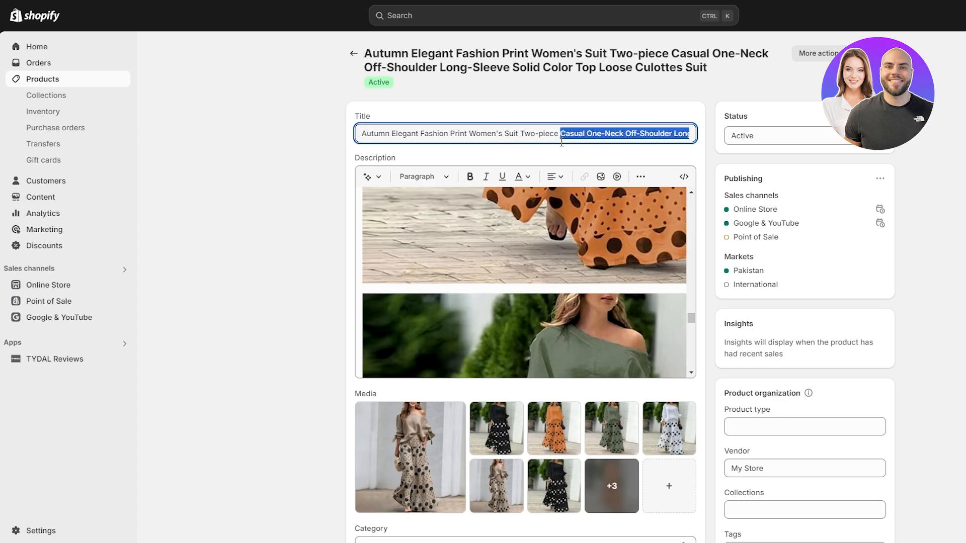
key("BackSpace")
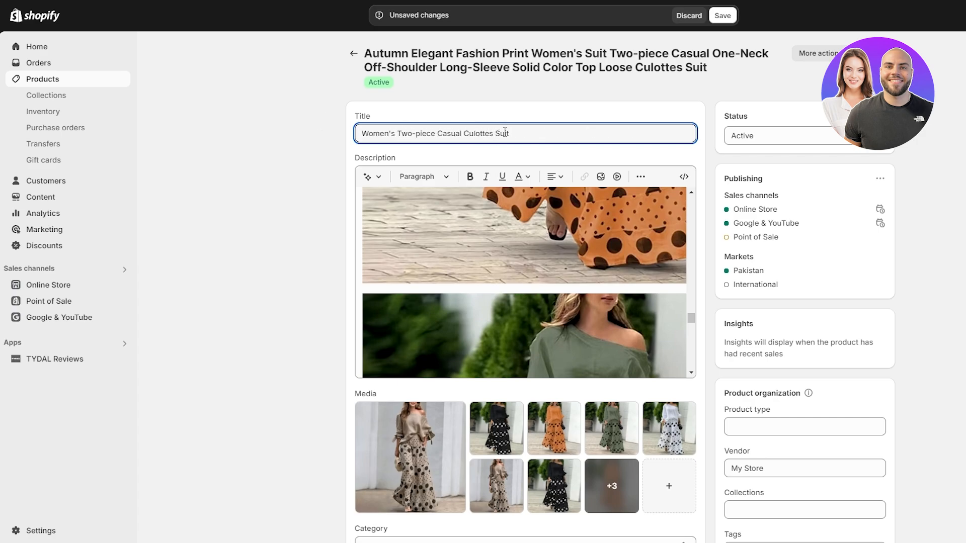
scroll(654, 211, "down", 4)
left_click(723, 16)
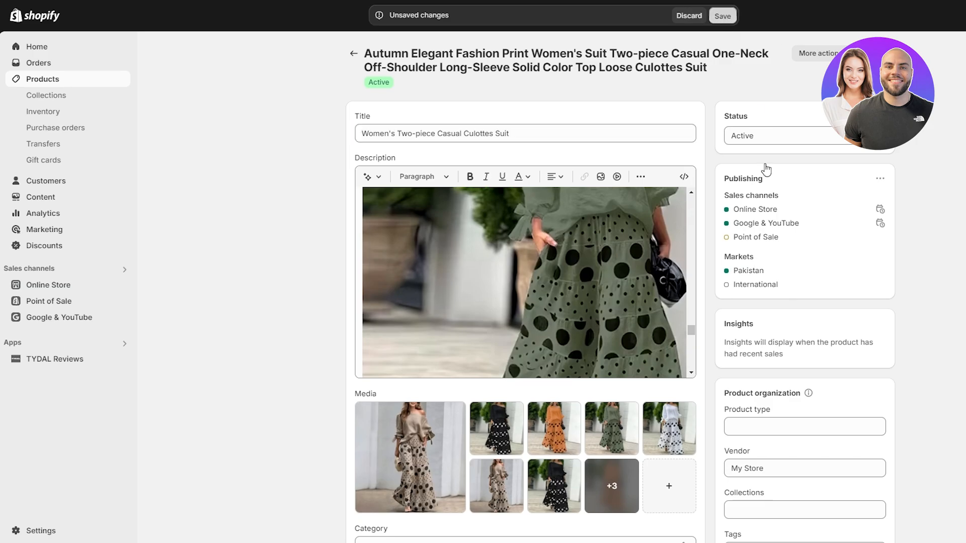
scroll(753, 280, "down", 12)
scroll(485, 425, "up", 12)
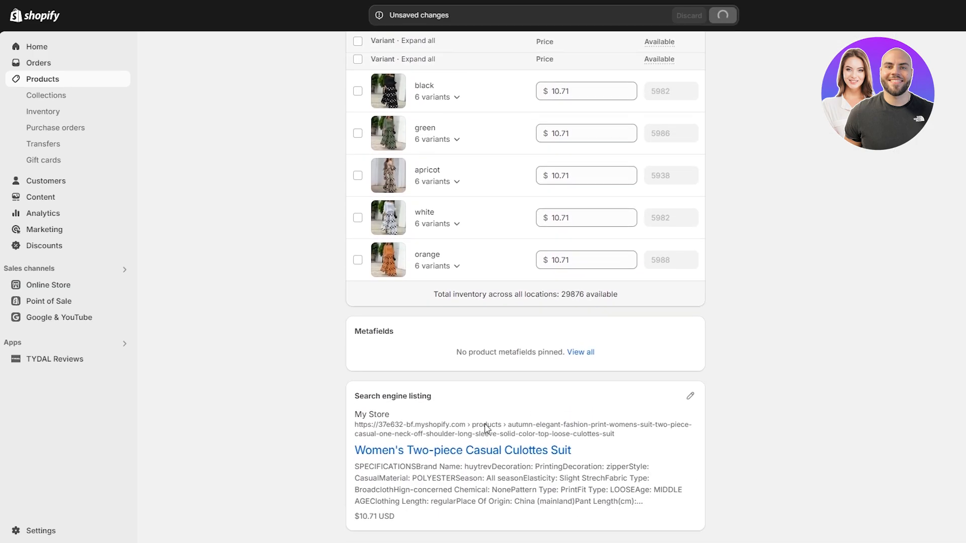
scroll(512, 327, "up", 10)
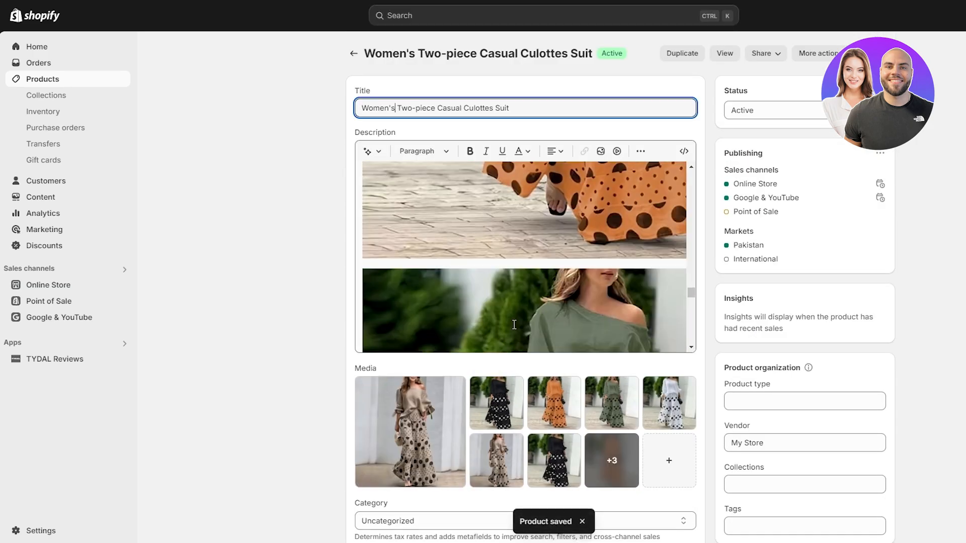
scroll(524, 274, "up", 10)
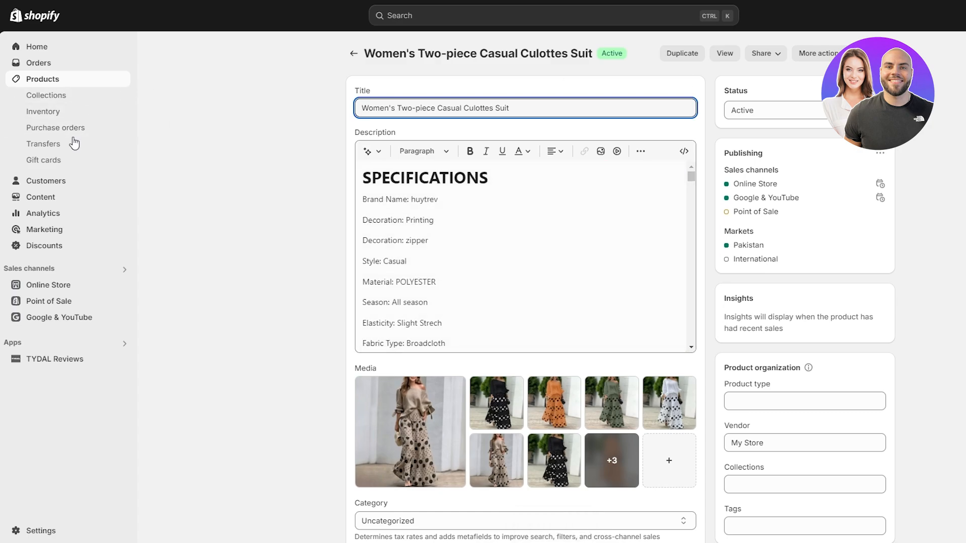
Step: Return to the product list and sort it by update date, newest first
left_click(41, 83)
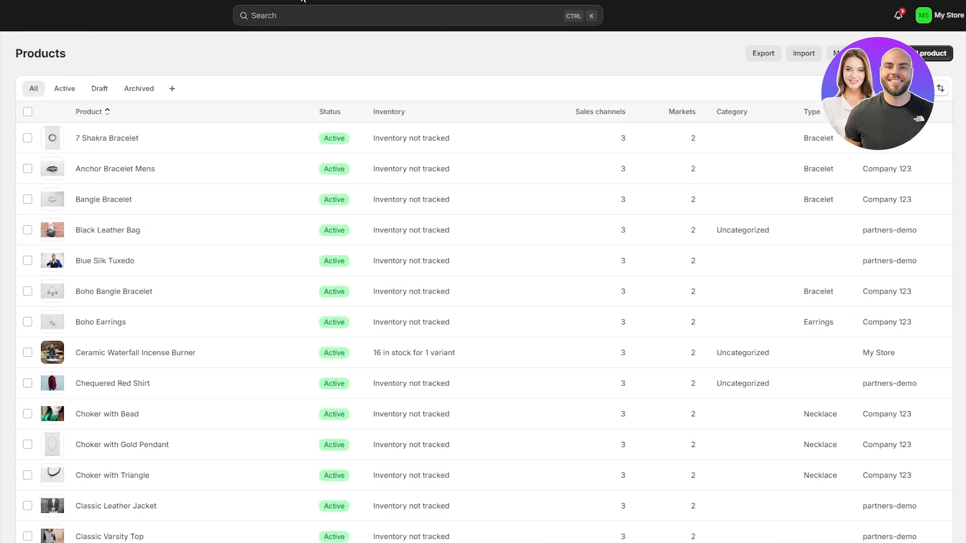
left_click(941, 88)
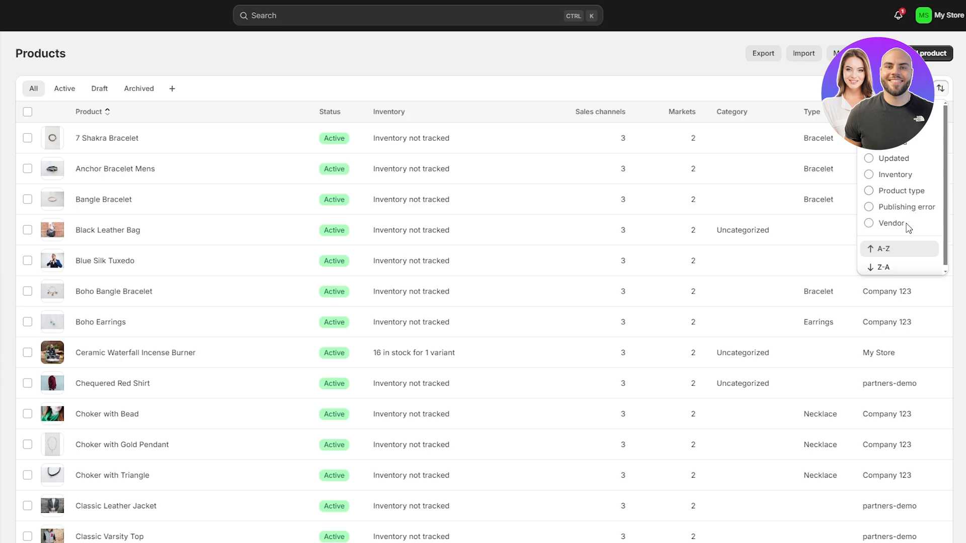
left_click(900, 158)
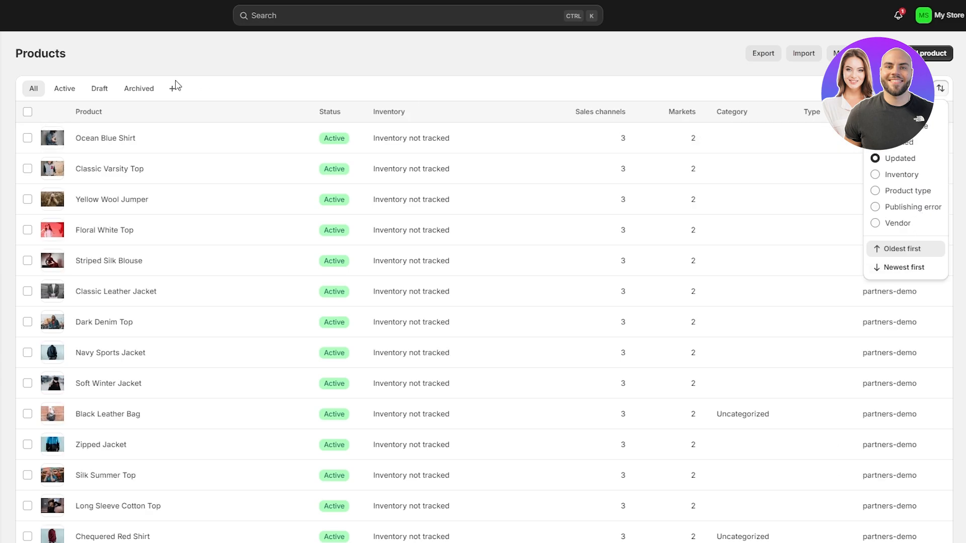
left_click(905, 267)
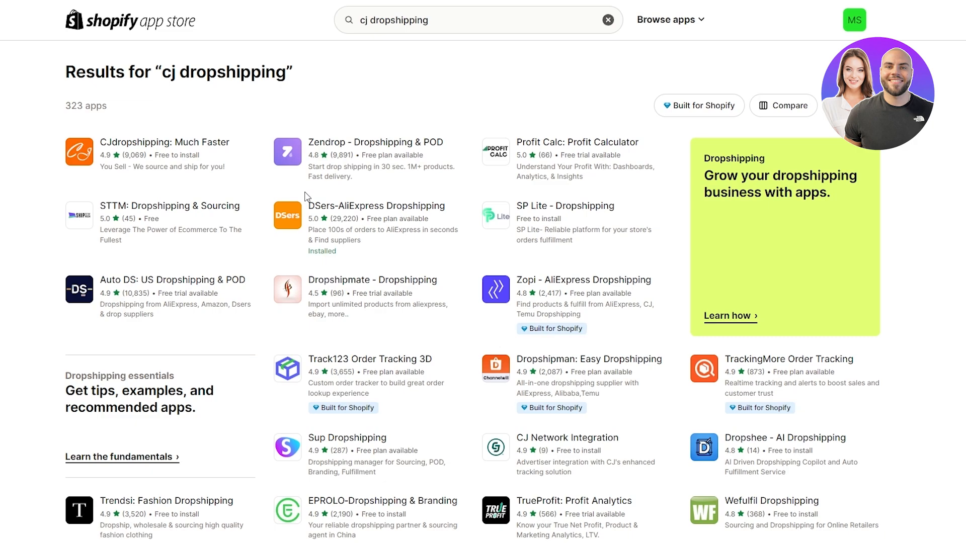
Step: Switch to the Shopify App Store and view the CJdropshipping: Much Faster app page from the "cj dropshipping" results
left_click(199, 155)
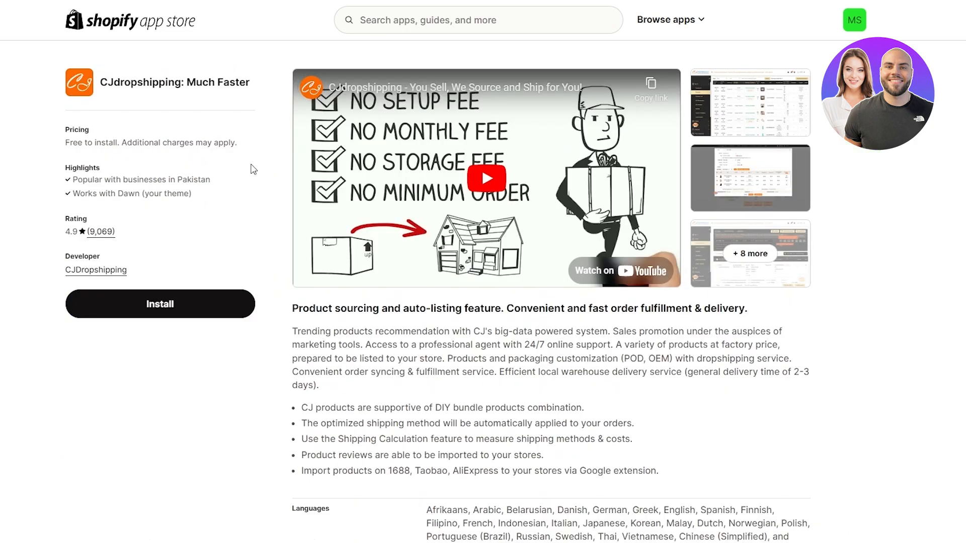
scroll(125, 254, "down", 1)
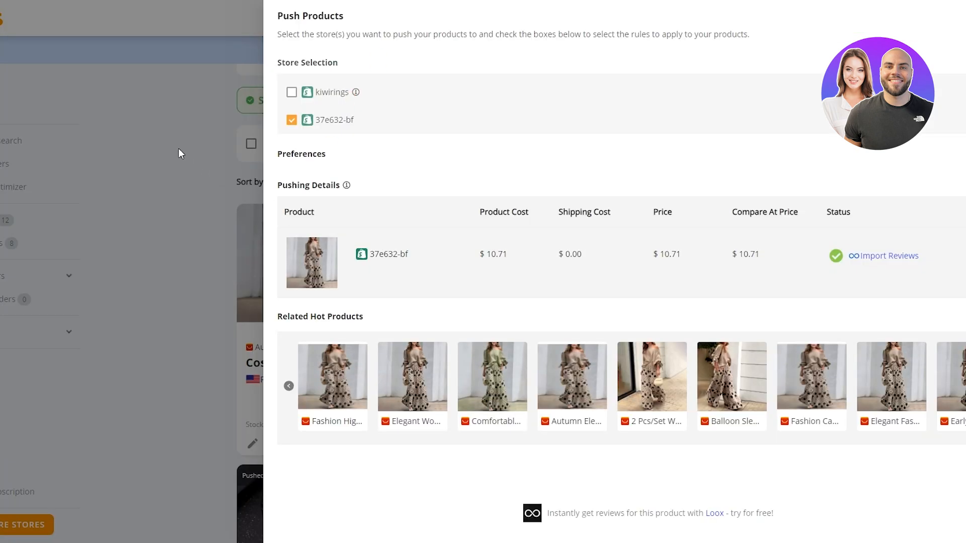
Step: Leave the Push Products panel in DSers and dismiss the app recommendations over the Shopify product list
left_click(177, 144)
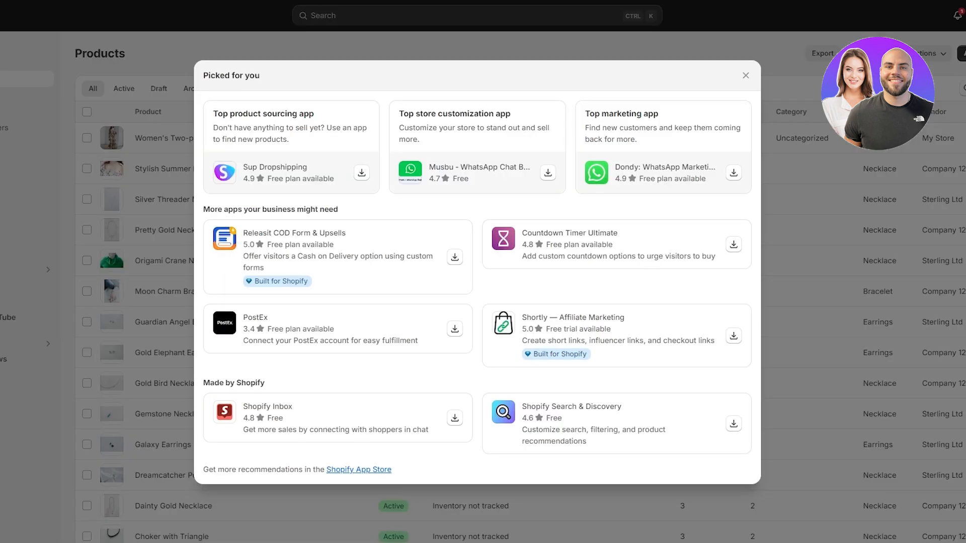
left_click(744, 76)
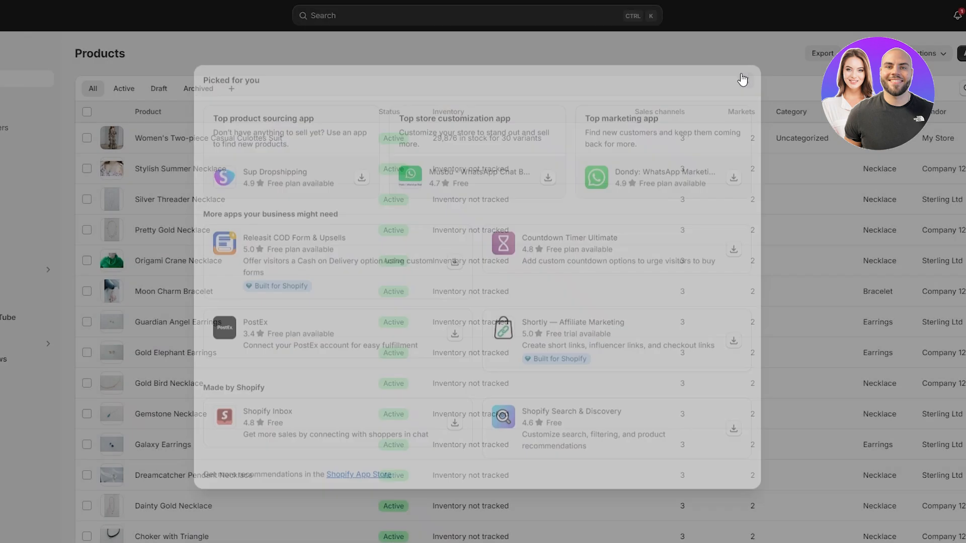